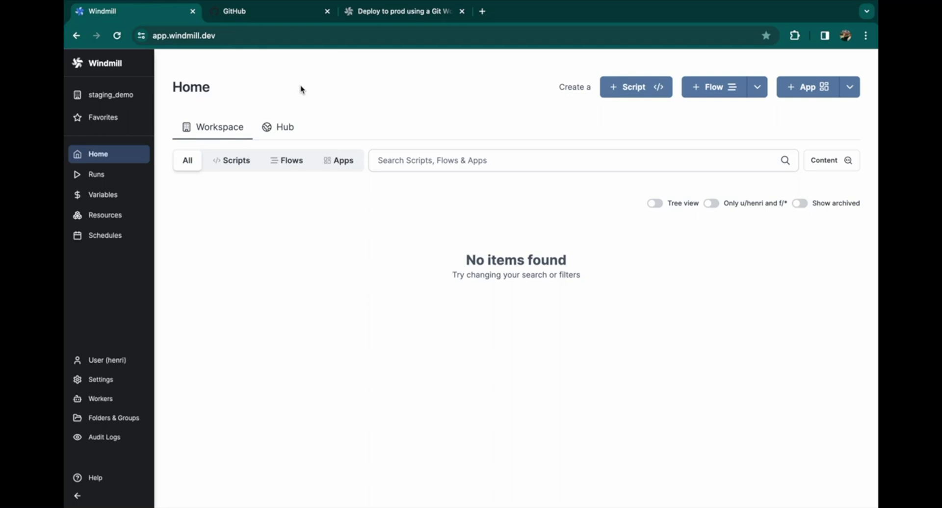
# - Create a parameterless script returning 'Hello CLI', test-run it, and deploy it
pyautogui.click(608, 87)
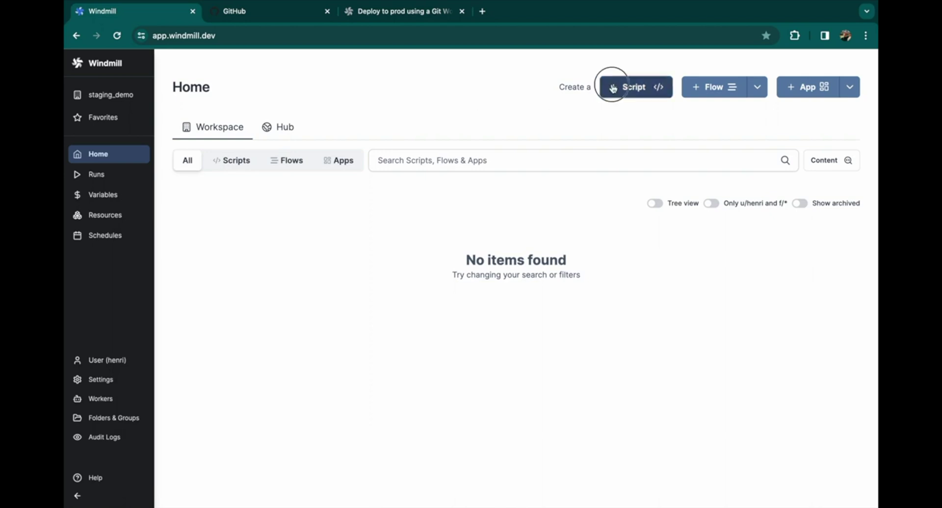
pyautogui.click(319, 168)
pyautogui.click(360, 86)
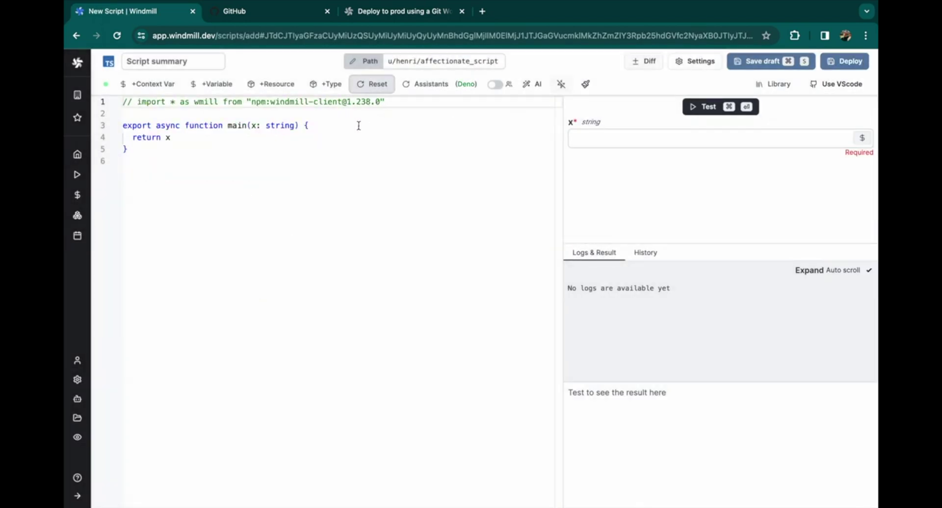
pyautogui.moveTo(252, 127); pyautogui.dragTo(298, 126)
pyautogui.press('BackSpace')
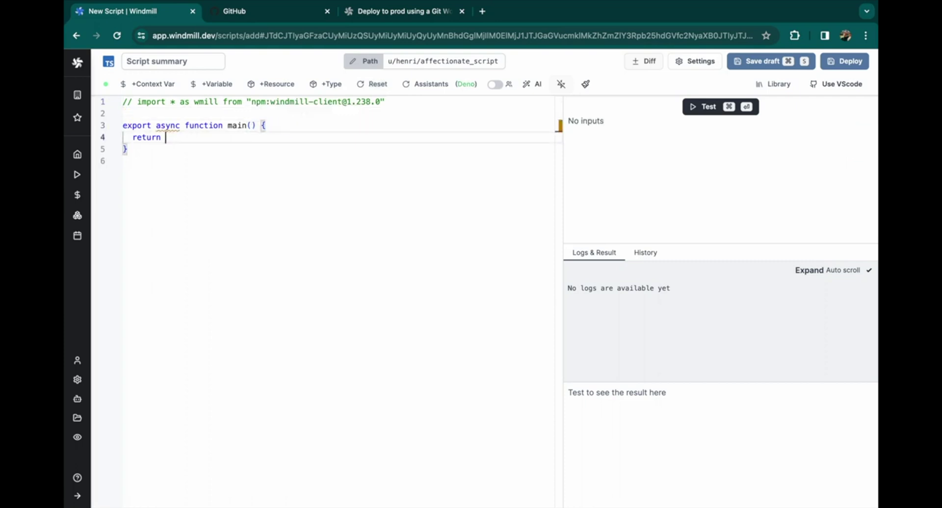
pyautogui.write('Hello CLI`')
pyautogui.click(691, 107)
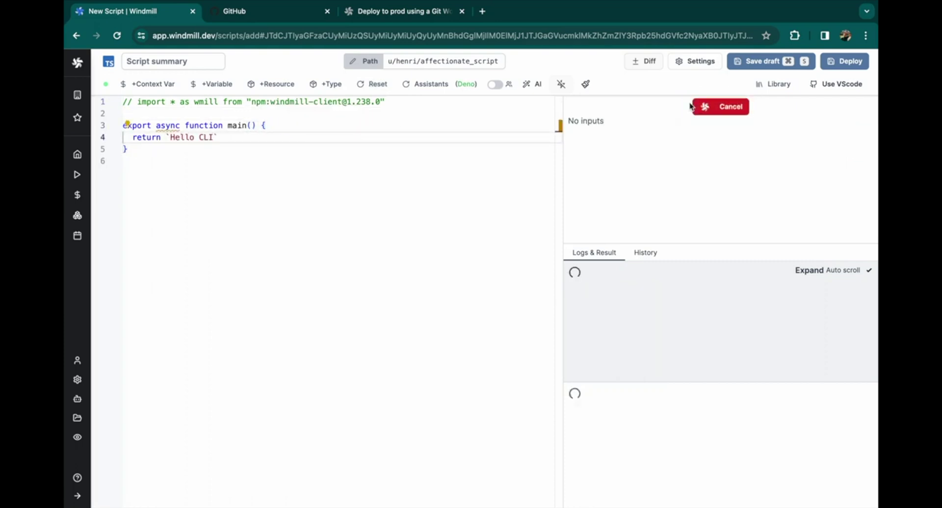
pyautogui.click(844, 62)
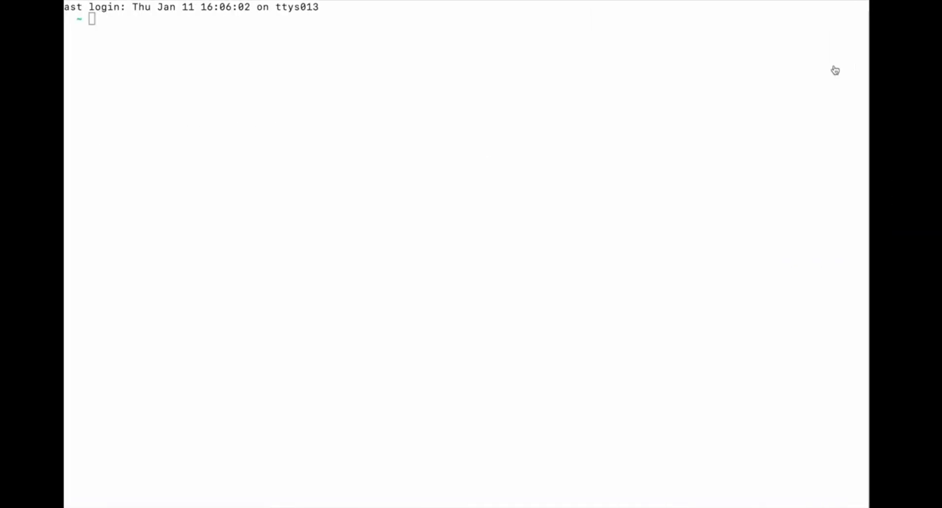
pyautogui.write('wmill workspace')
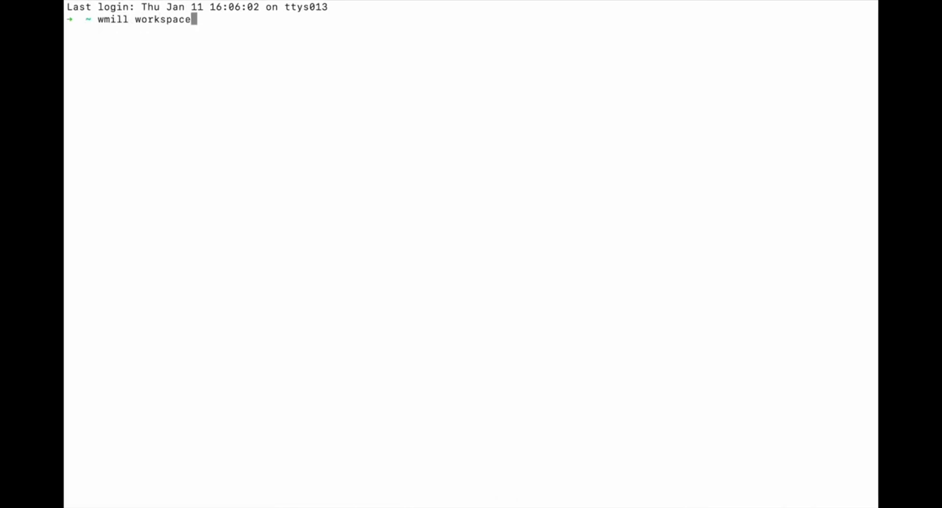
pyautogui.press('Return')
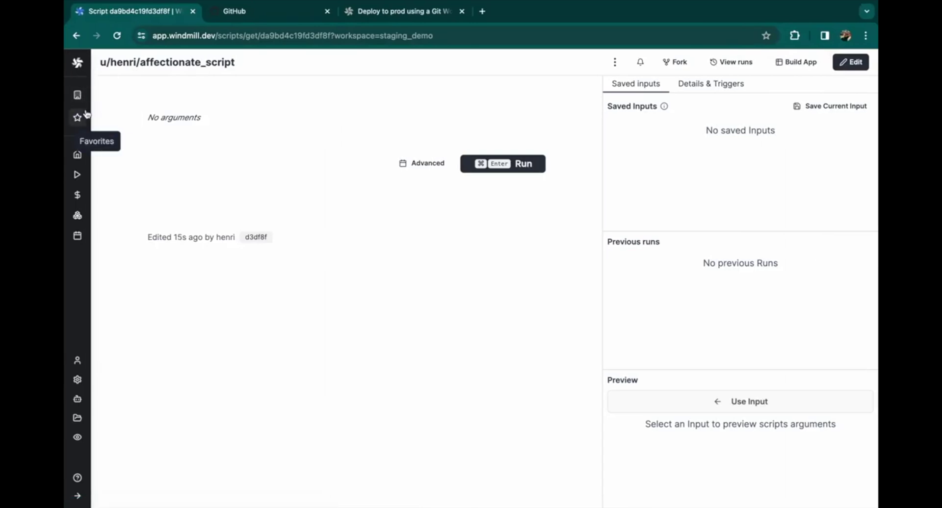
pyautogui.click(221, 35)
pyautogui.click(224, 37)
pyautogui.moveTo(244, 35); pyautogui.dragTo(151, 36)
pyautogui.press('super+c')
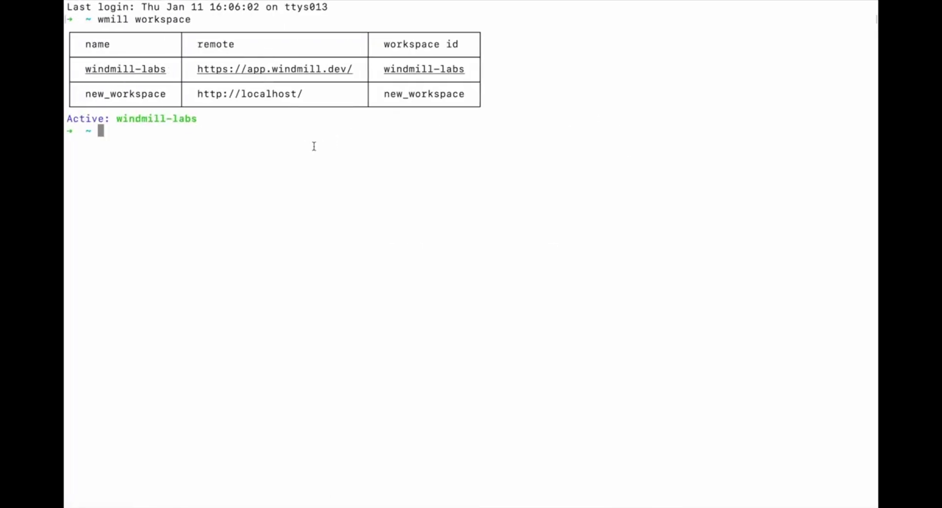
# - Add the staging_demo workspace at that URL using the browser login option
pyautogui.write('wmill workspace add ')
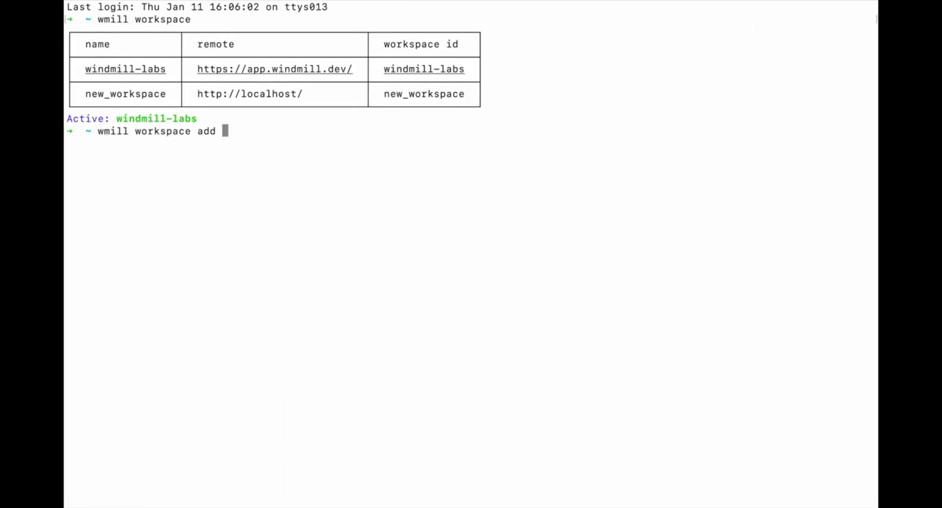
pyautogui.write('staging_demo staging_demo')
pyautogui.press('super+v')
pyautogui.press('Return')
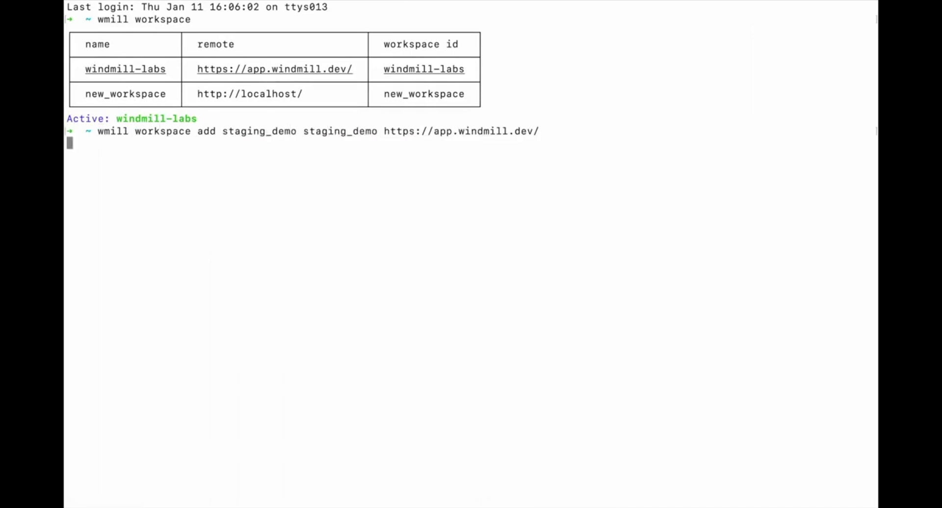
pyautogui.press('Return')
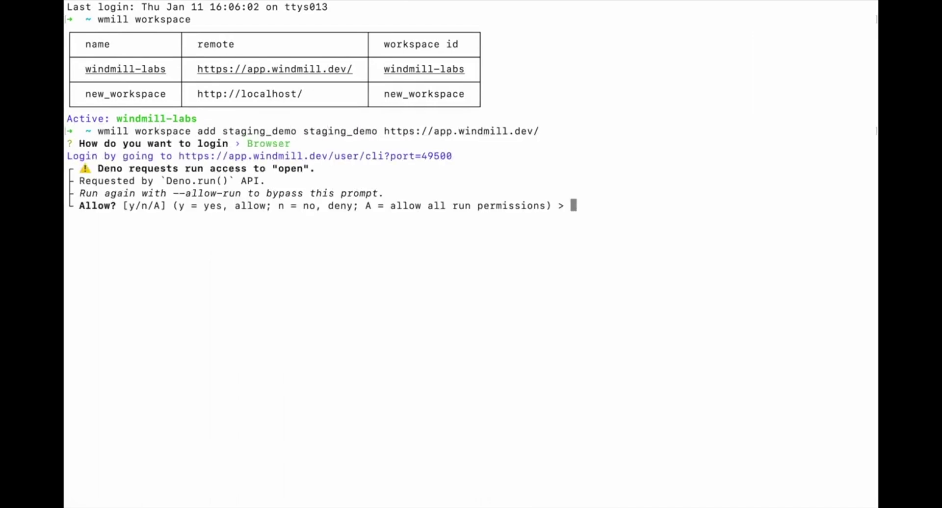
pyautogui.write('y')
pyautogui.press('Return')
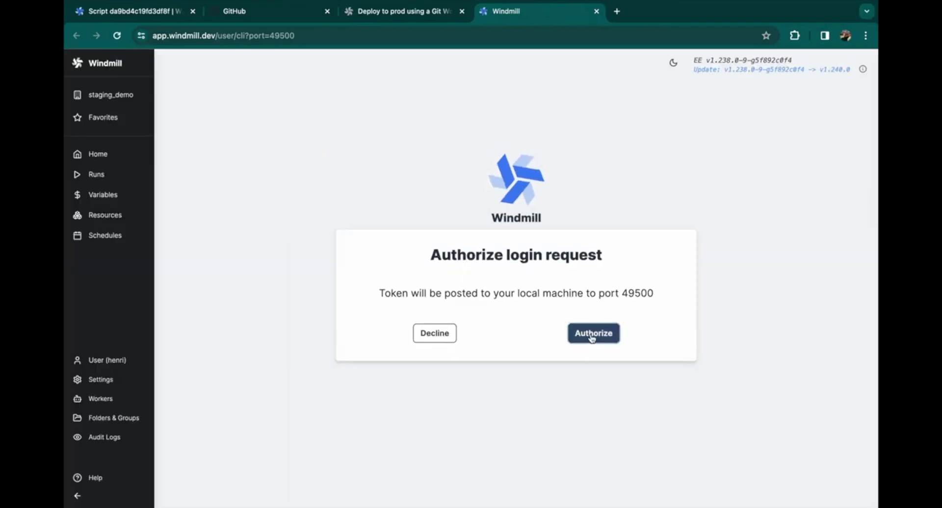
# - Authorize the CLI login in the browser and confirm staging_demo is the active workspace
pyautogui.click(593, 334)
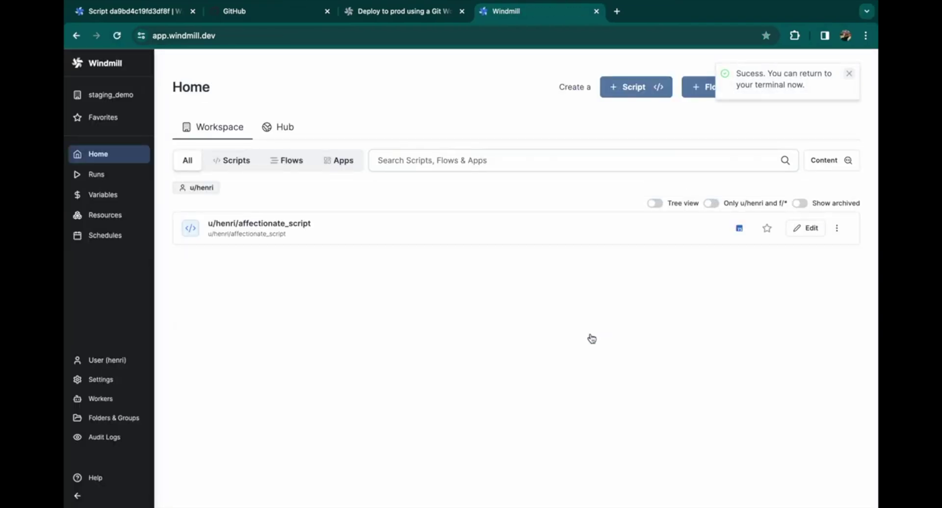
pyautogui.press('super+w')
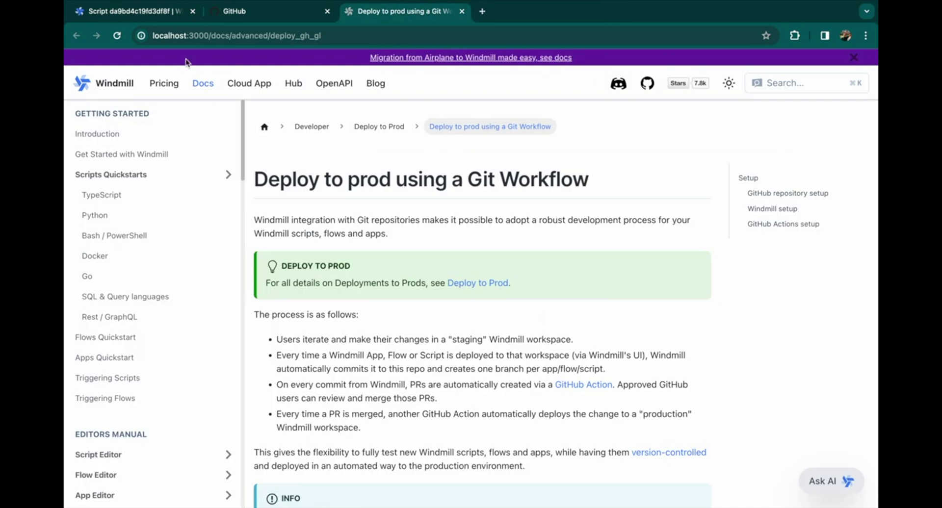
pyautogui.click(157, 17)
pyautogui.press('super+Tab')
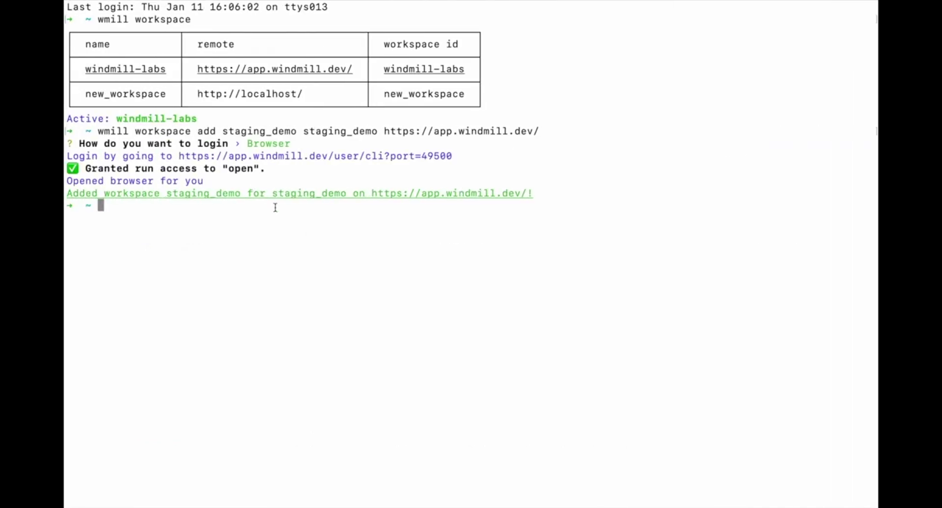
pyautogui.write('wmill workspace')
pyautogui.press('Return')
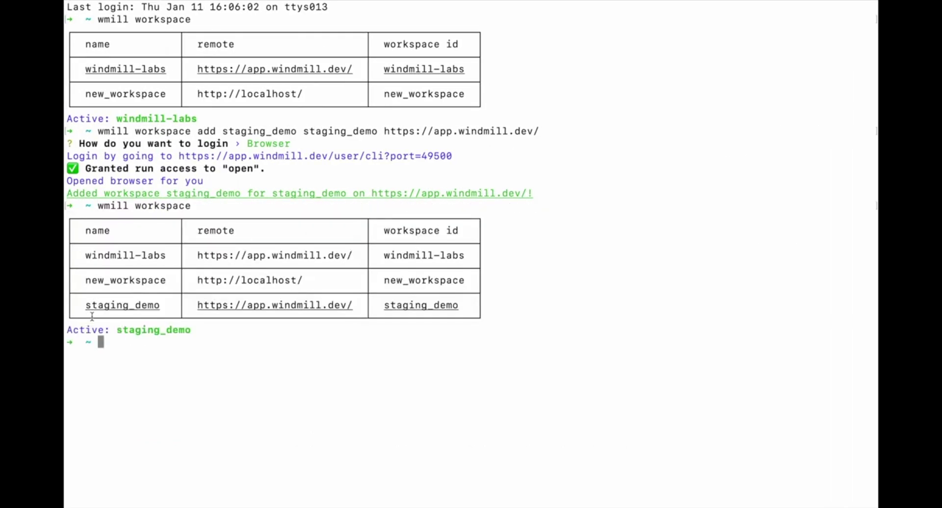
# - Copy the script's CLI run command from Windmill and run it in the terminal, printing Hello CLI
pyautogui.press('super+Tab')
pyautogui.click(711, 85)
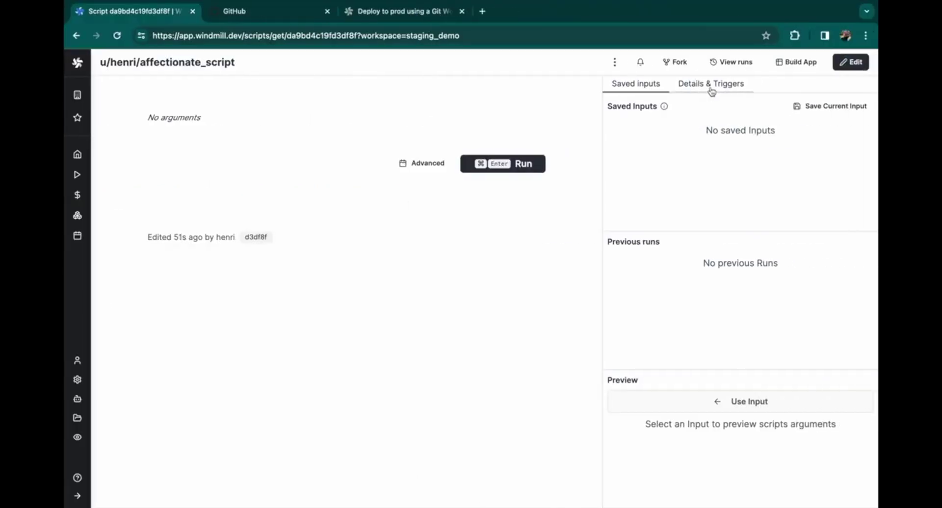
pyautogui.click(767, 309)
pyautogui.click(857, 330)
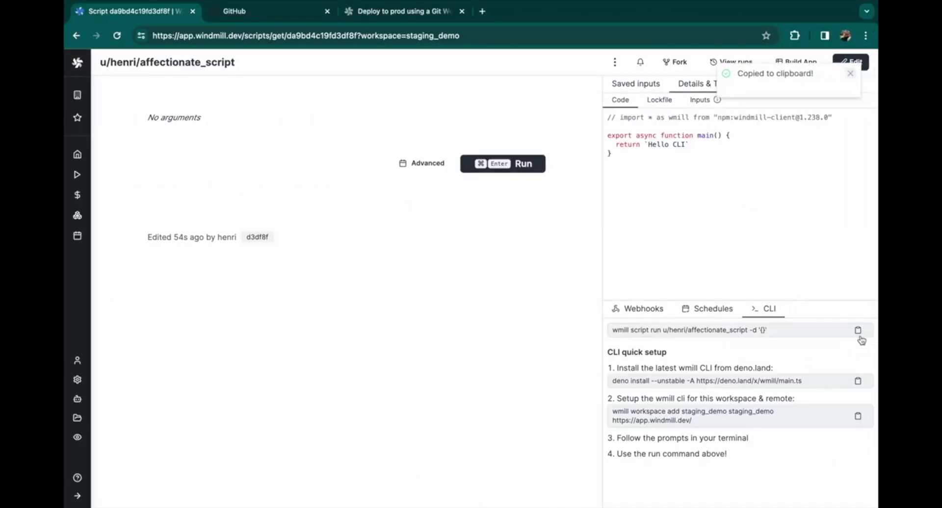
pyautogui.press('super+Tab')
pyautogui.press('super+v')
pyautogui.press('Return')
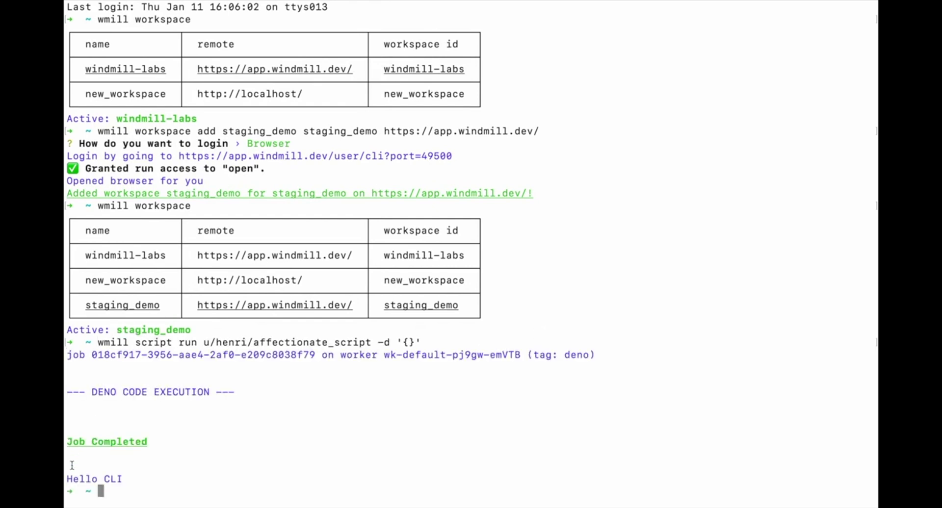
# - Change into git/git_sync_demo and run wmill sync pull --raw to fetch the 6 workspace changes
pyautogui.write('cd git')
pyautogui.press('Return')
pyautogui.write('cd git_sync_demo')
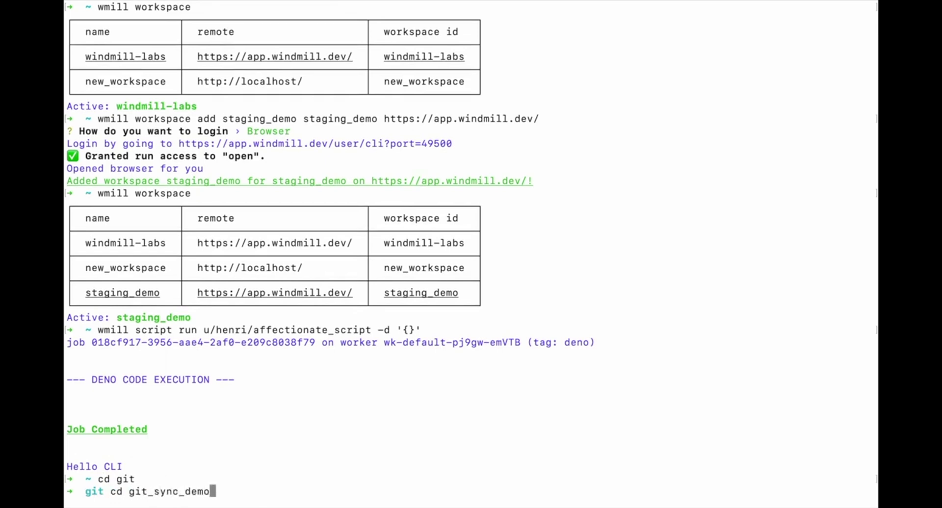
pyautogui.press('Return')
pyautogui.write('wmill sync pull --raw')
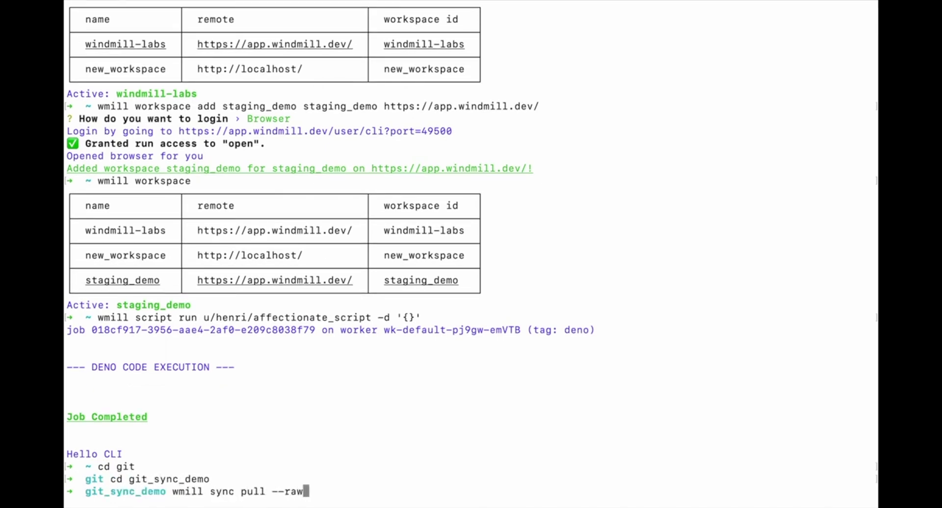
pyautogui.press('Return')
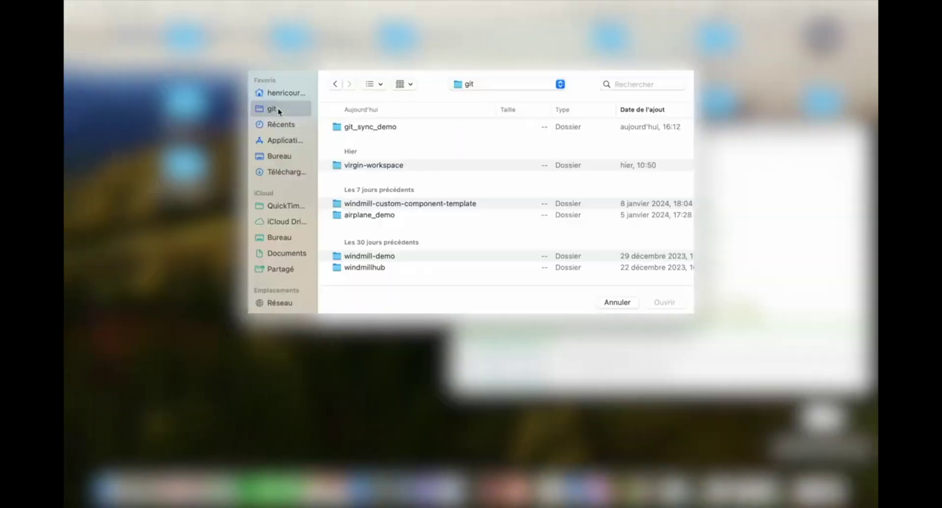
# - Browse into git_sync_demo/u/henri and Quick Look affectionate_script.ts
pyautogui.doubleClick(349, 127)
pyautogui.doubleClick(349, 128)
pyautogui.doubleClick(349, 128)
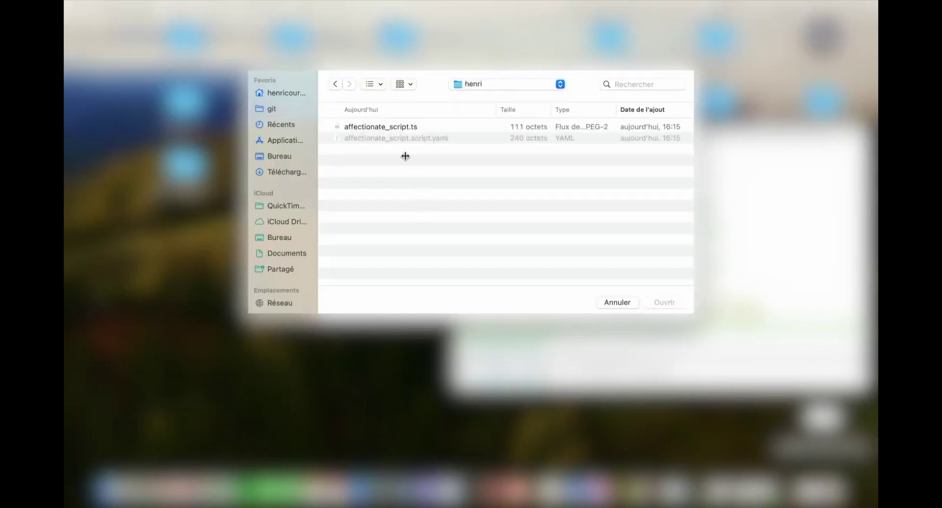
pyautogui.click(386, 126)
pyautogui.press('space')
pyautogui.press('space')
pyautogui.click(406, 172)
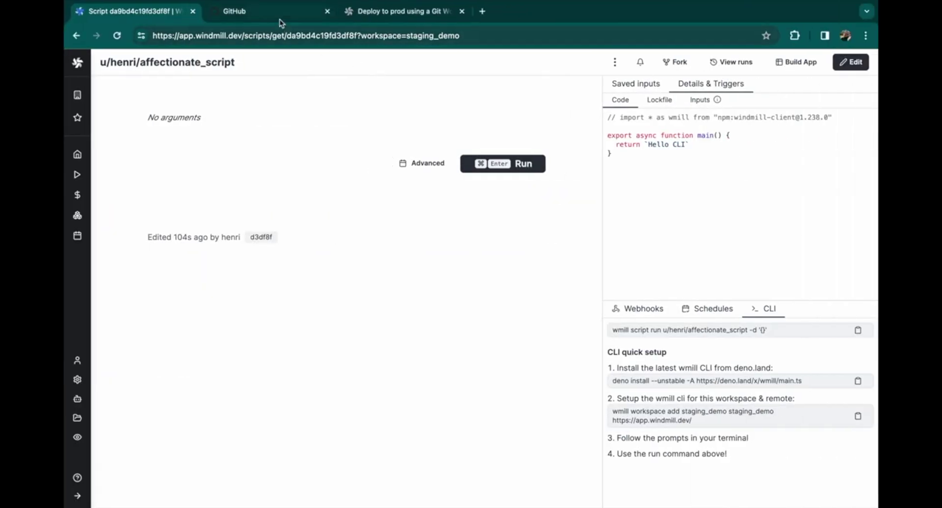
pyautogui.click(279, 19)
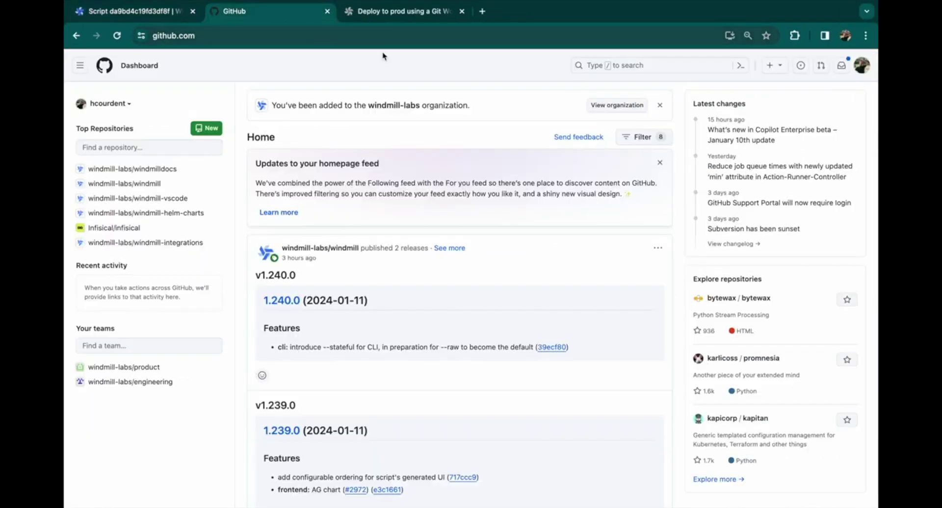
# - Create a new private GitHub repository named git_sync_demo
pyautogui.click(867, 70)
pyautogui.click(767, 153)
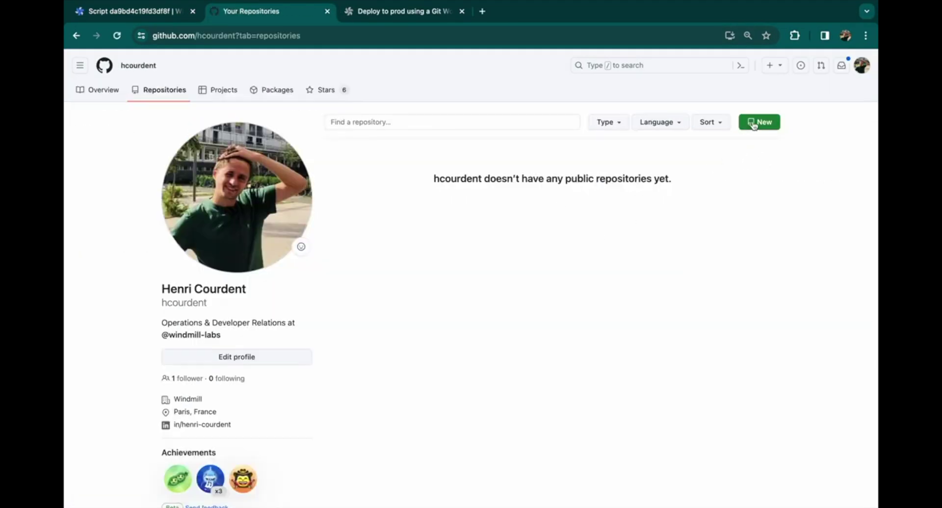
pyautogui.click(755, 123)
pyautogui.click(296, 305)
pyautogui.click(393, 190)
pyautogui.write('git_sync_demo')
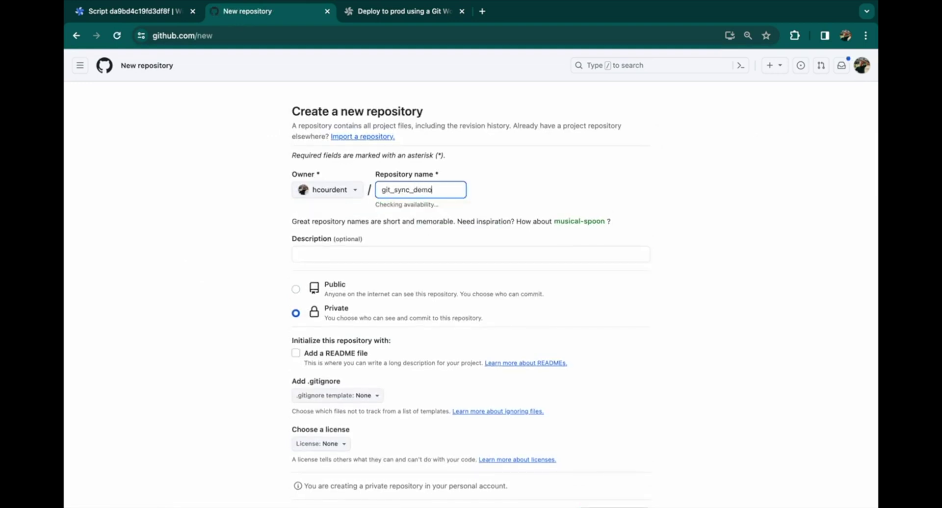
pyautogui.scroll(-3, 364, 290)
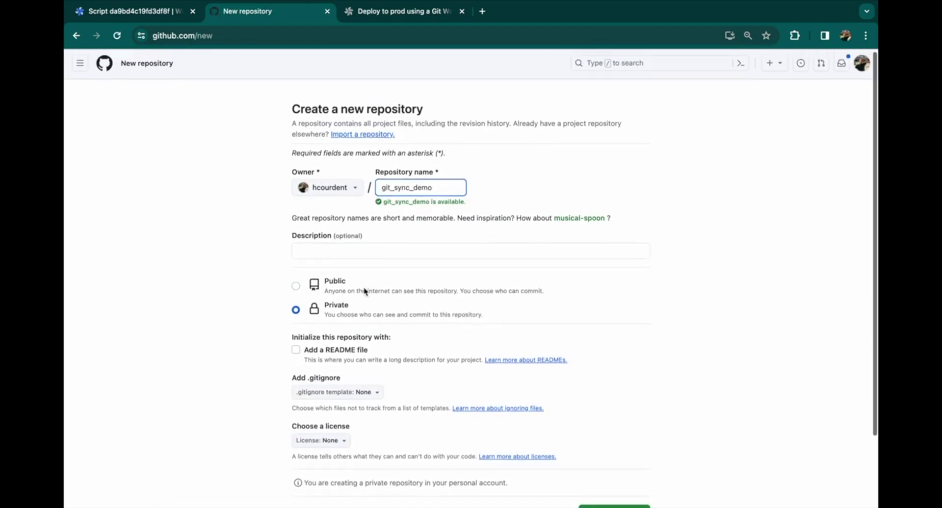
pyautogui.click(600, 432)
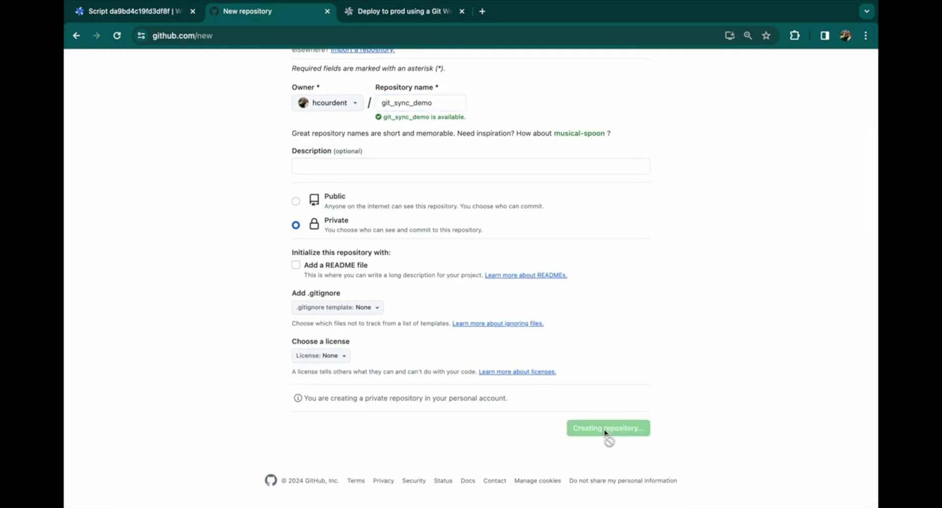
# - Copy the remote add and branch rename commands for pushing an existing repository
pyautogui.scroll(-2, 605, 433)
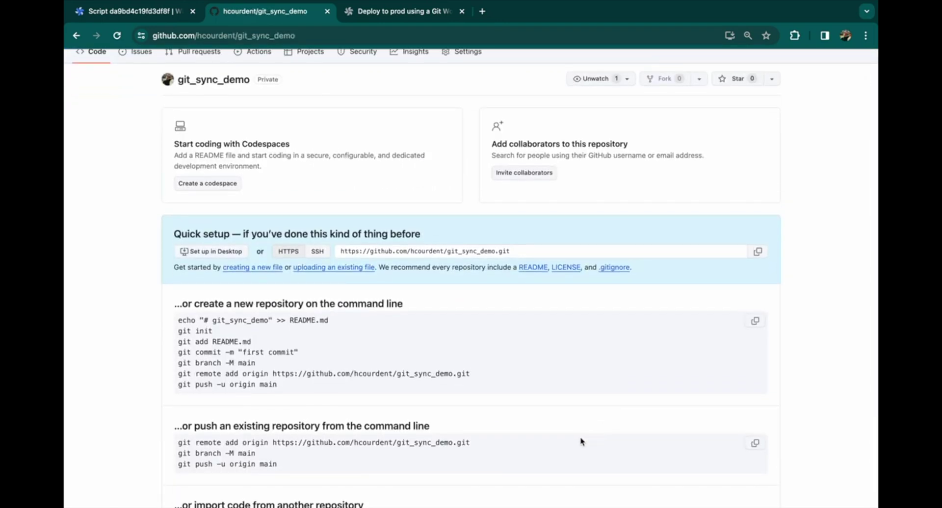
pyautogui.moveTo(258, 454); pyautogui.dragTo(177, 441)
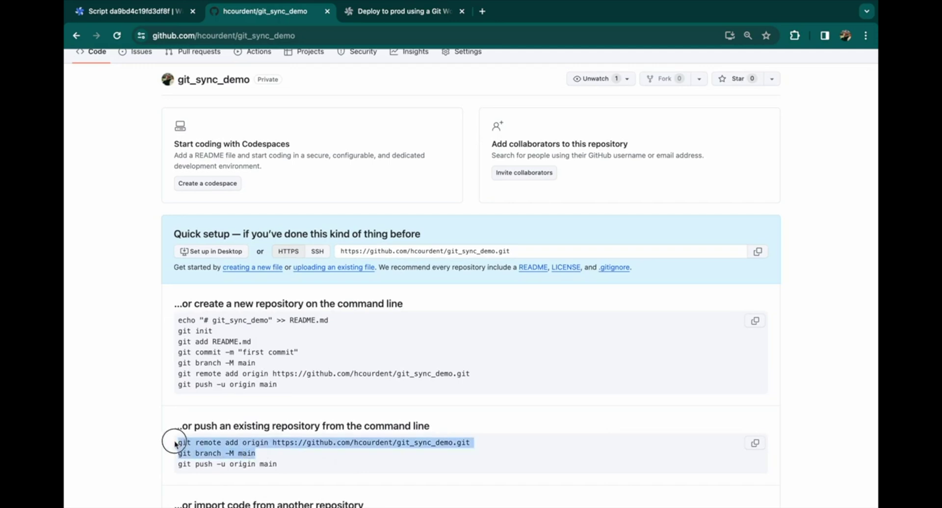
pyautogui.hotkey('ctrl', 'Left')
# - Run git init, then the pasted remote add origin and branch -M main commands
pyautogui.write('git init')
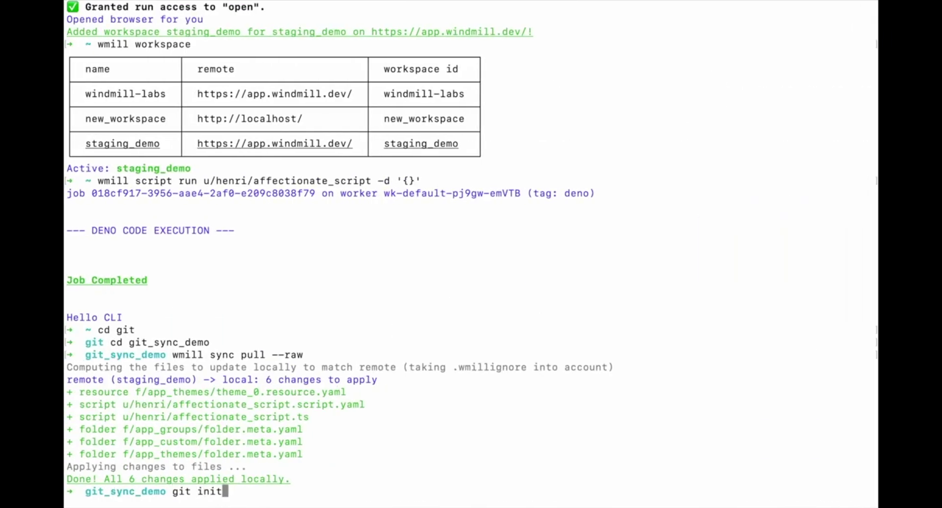
pyautogui.press('Return')
pyautogui.press('super+v')
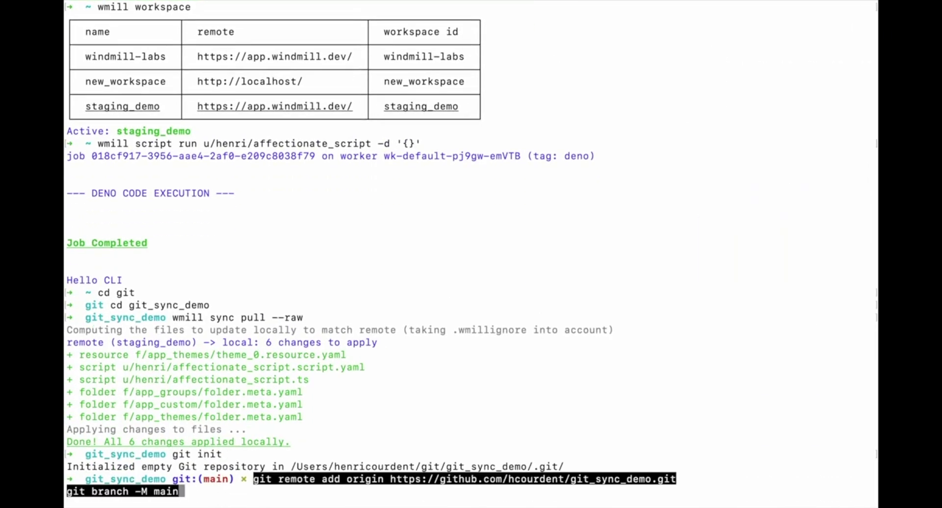
pyautogui.press('Return')
# - Stage all files, commit as "Initial commit", and push to origin main
pyautogui.write('git add .')
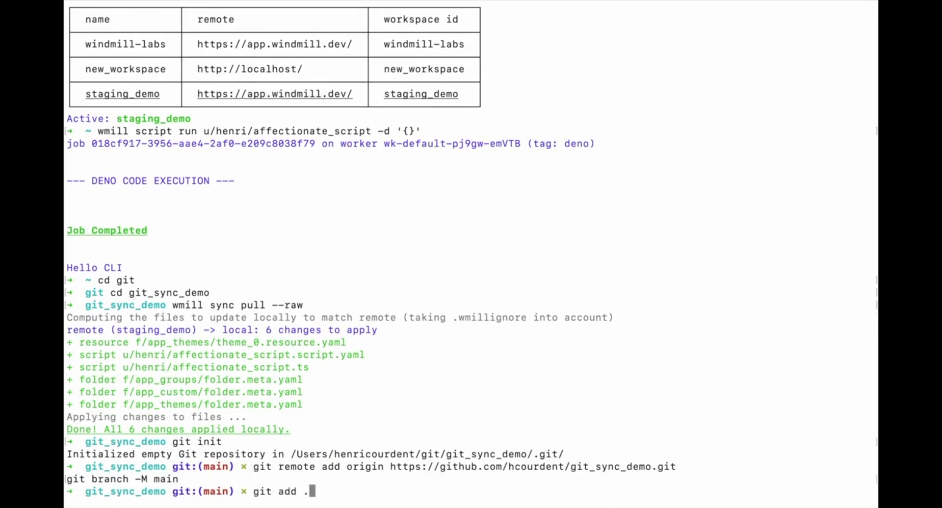
pyautogui.press('Return')
pyautogui.write('git commit -m "Initial commit"')
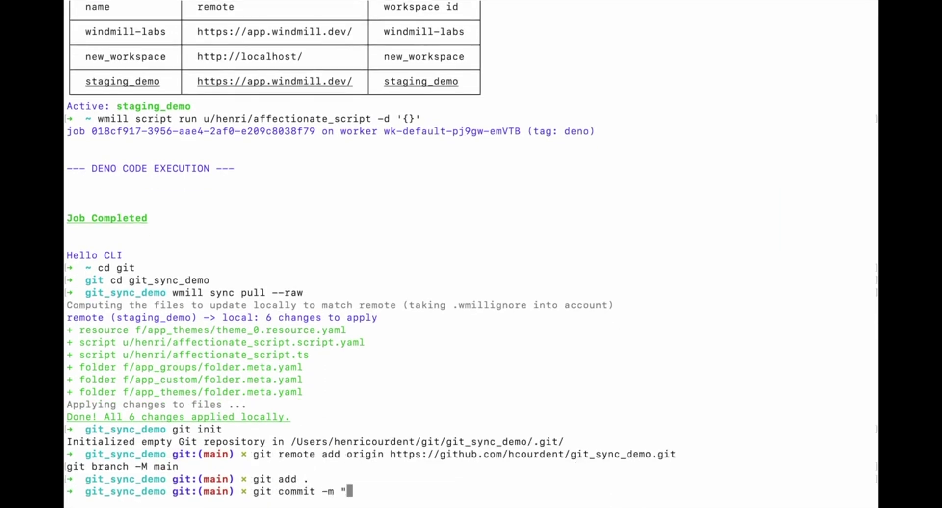
pyautogui.press('Return')
pyautogui.write('gi')
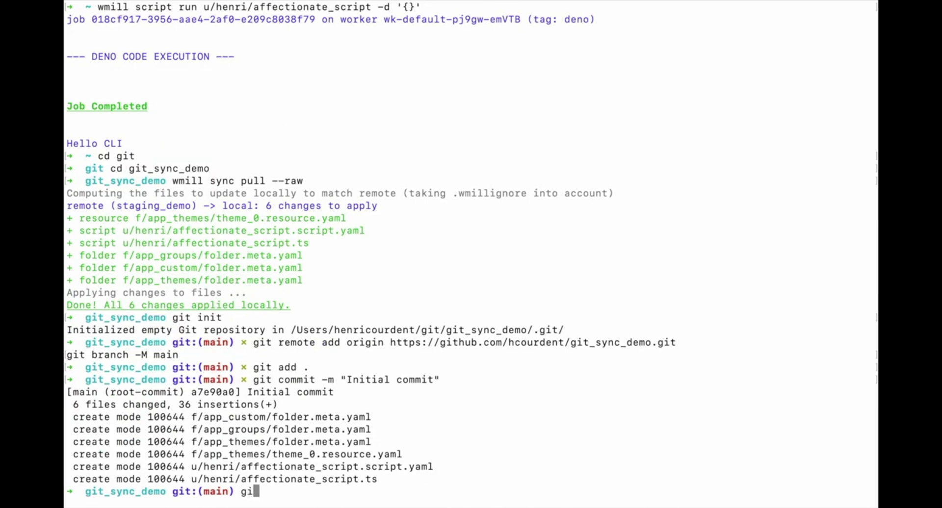
pyautogui.write('t push -u origin main')
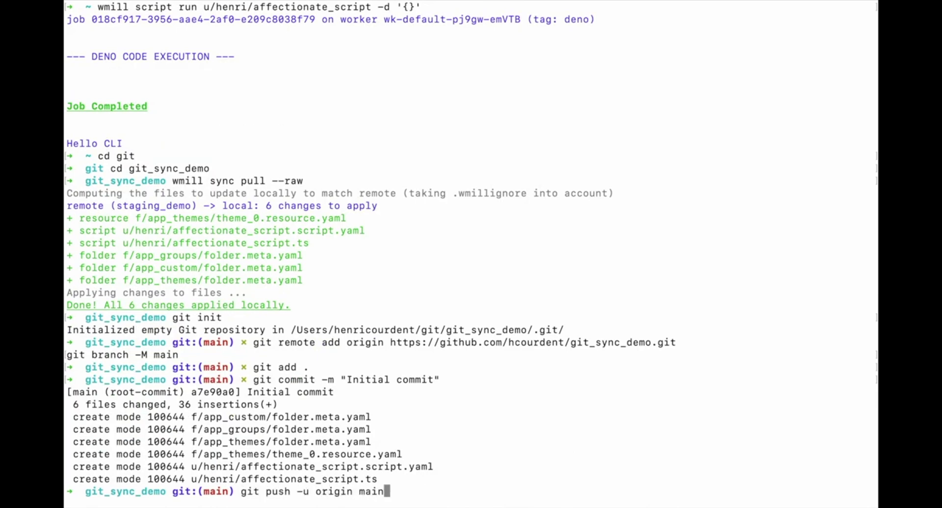
pyautogui.press('Return')
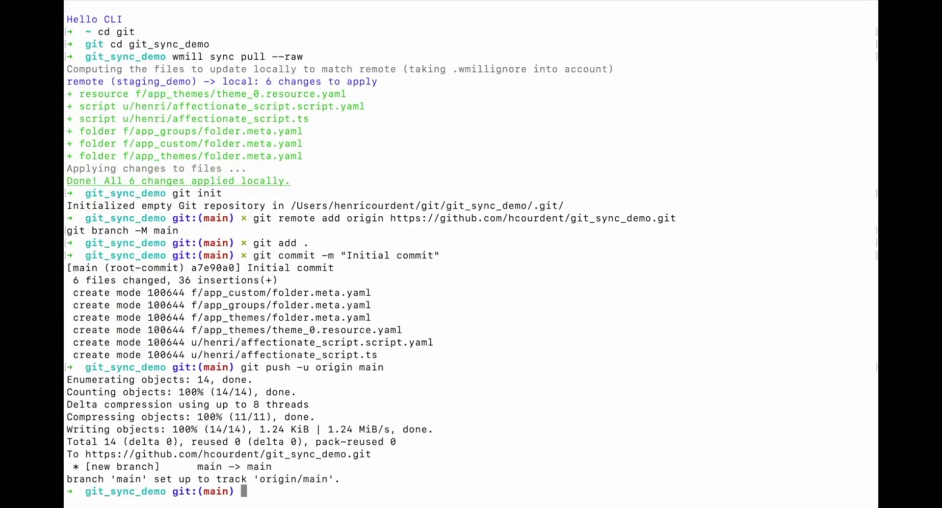
pyautogui.press('super+Tab')
pyautogui.scroll(2, 147, 279)
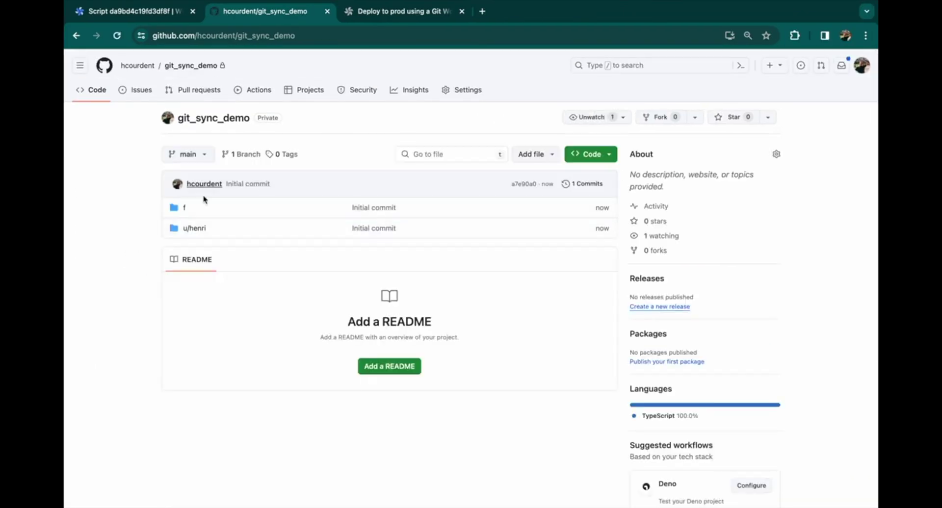
# - Check the u/henri folder in the GitHub repository, then go to Windmill Home and open Settings
pyautogui.click(194, 228)
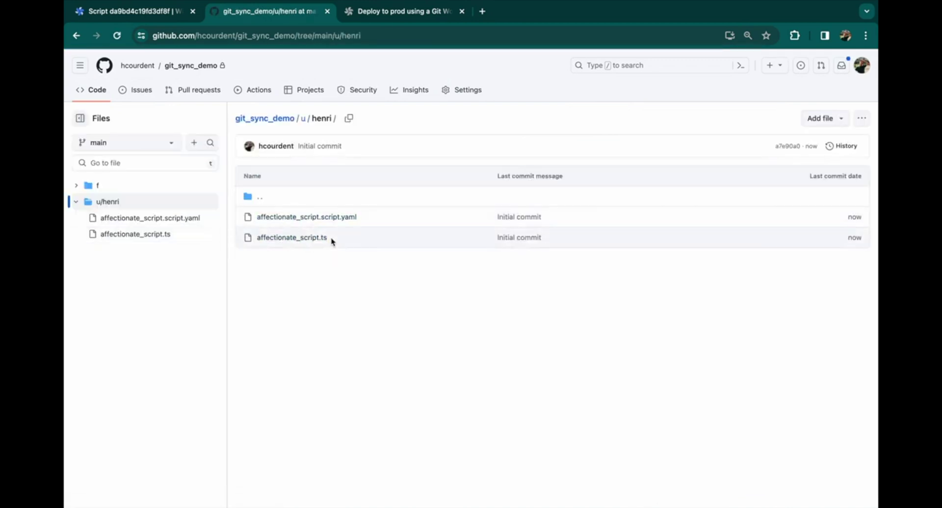
pyautogui.click(162, 12)
pyautogui.click(77, 62)
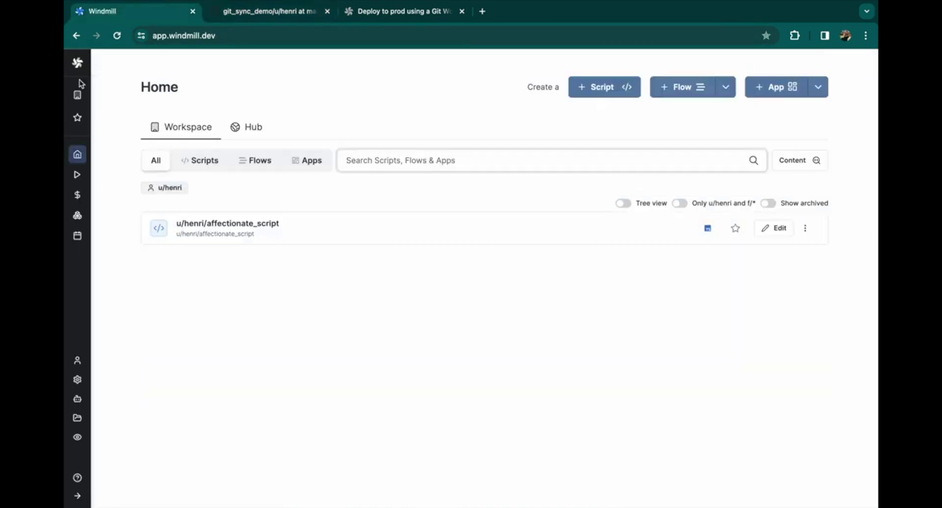
pyautogui.click(77, 380)
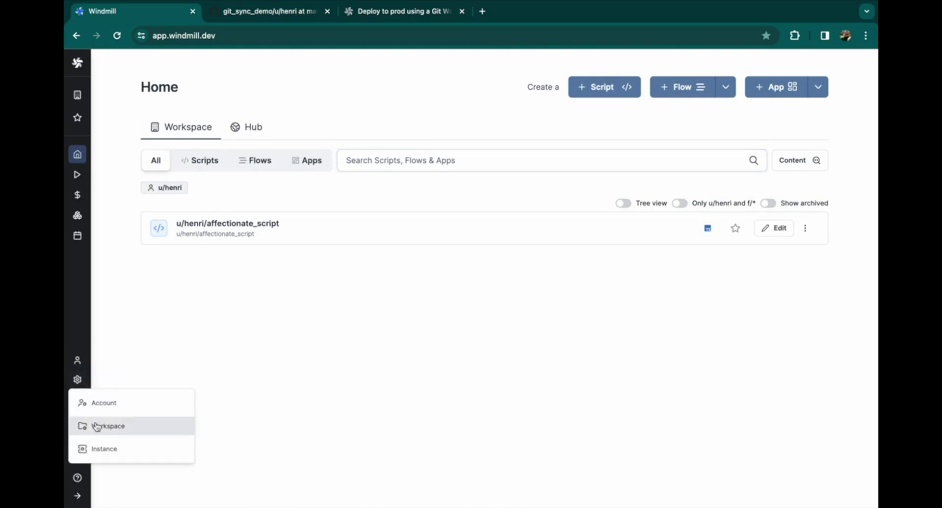
# - In Workspace settings' Git Sync tab, add a new git resource and paste the example authenticated URL
pyautogui.click(97, 427)
pyautogui.click(199, 131)
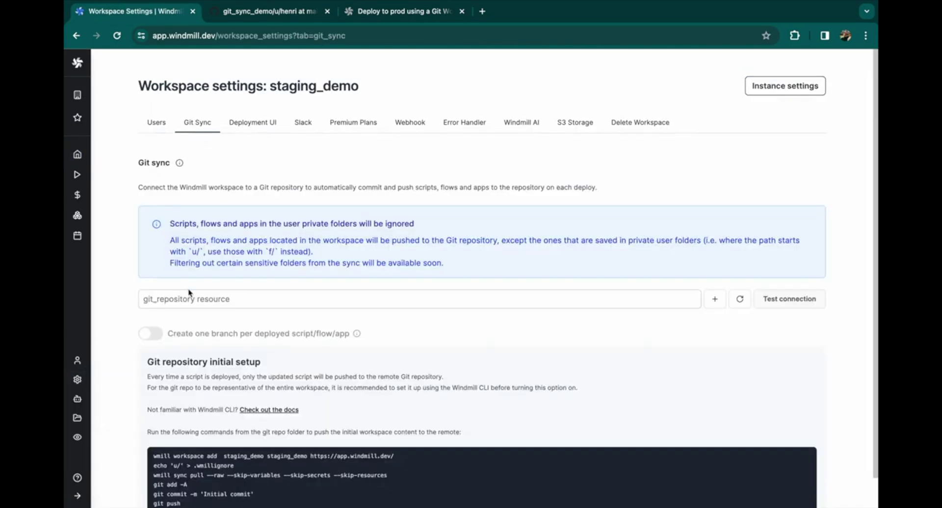
pyautogui.click(209, 300)
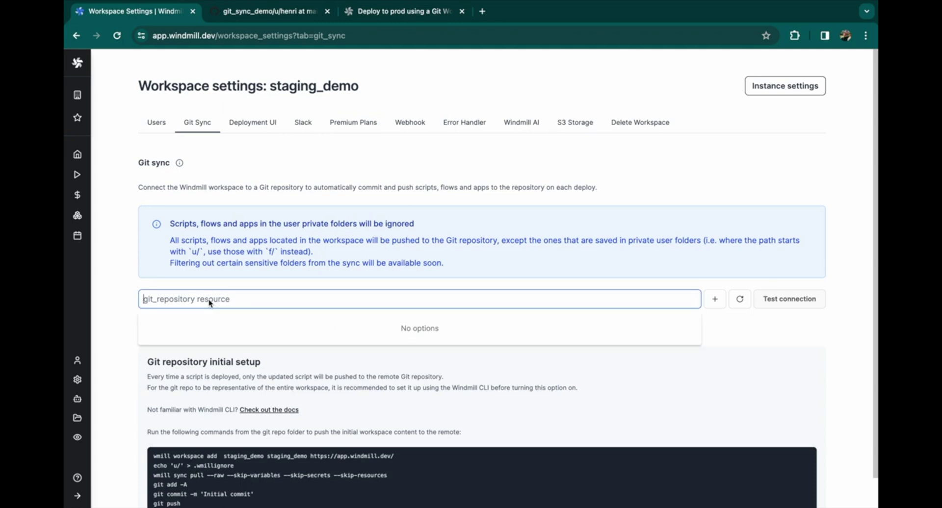
pyautogui.click(715, 299)
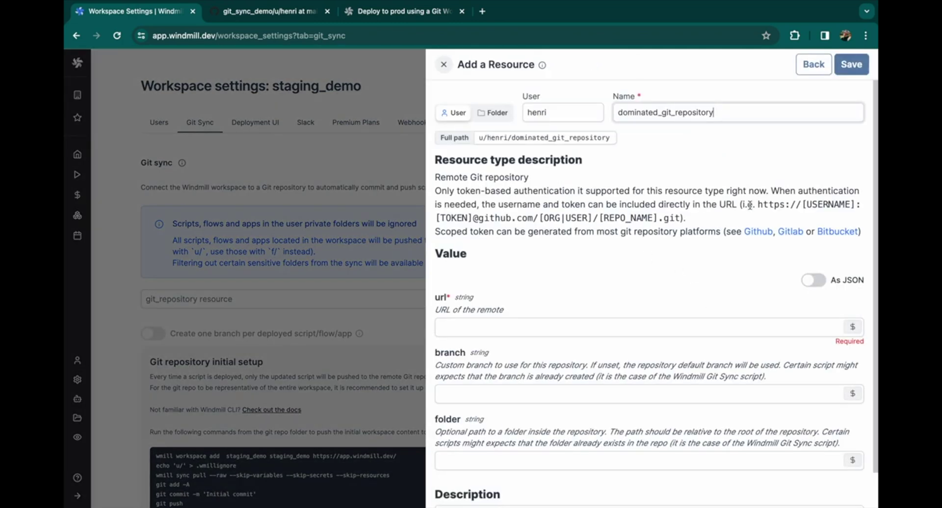
pyautogui.moveTo(758, 204); pyautogui.dragTo(681, 218)
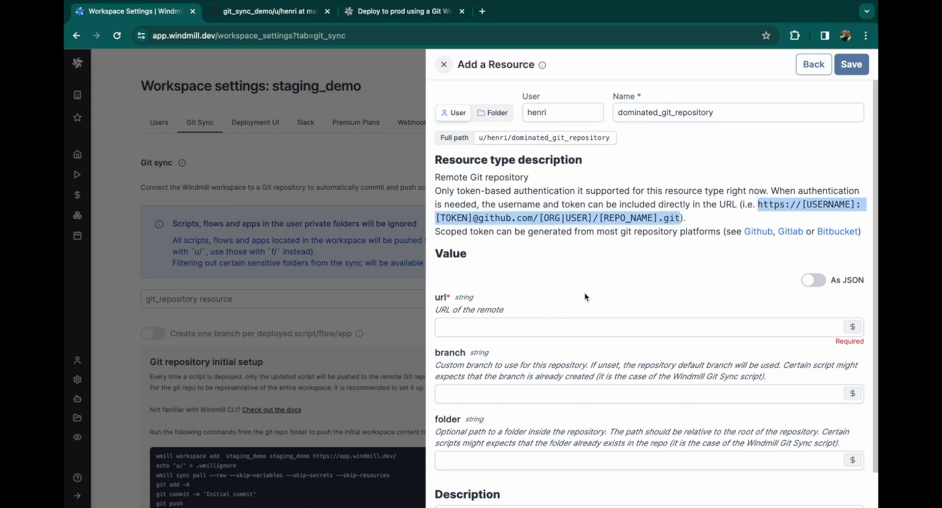
pyautogui.click(534, 323)
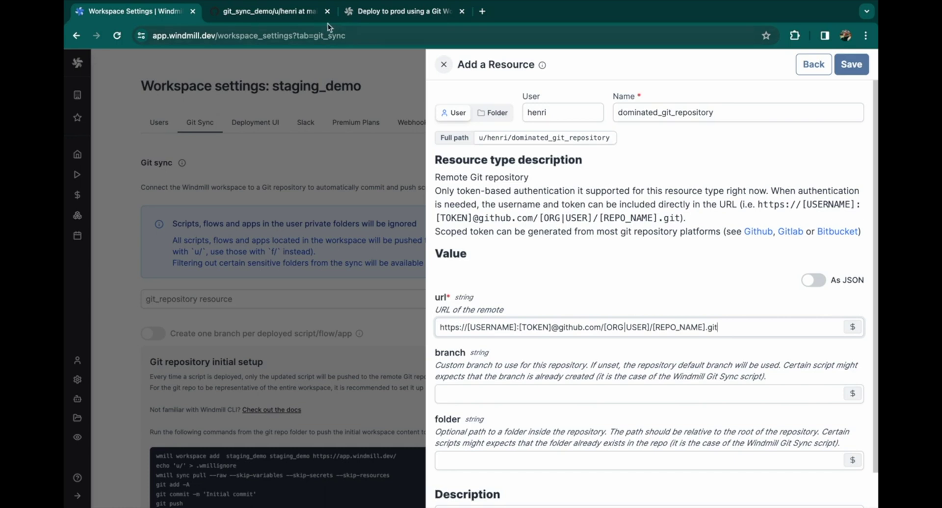
# - Replace the URL's owner and repository placeholders with the git_sync_demo repository path from GitHub
pyautogui.click(301, 16)
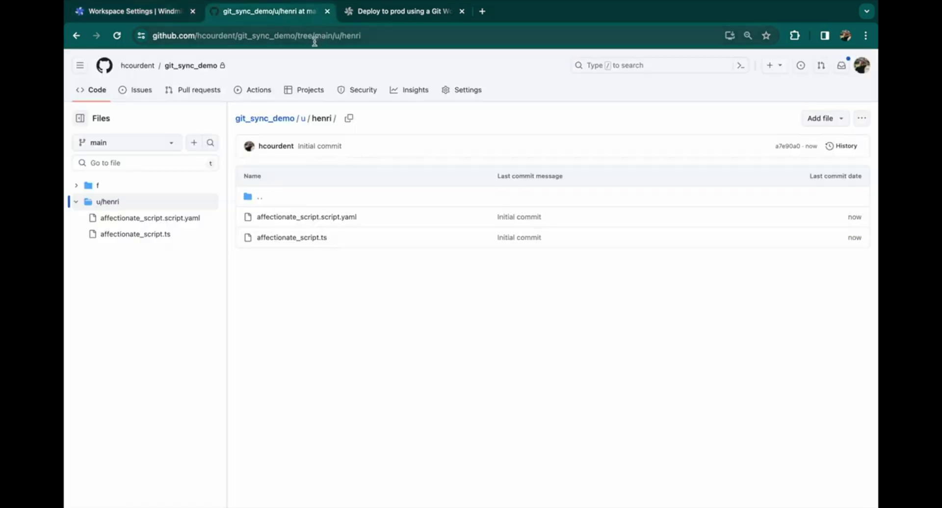
pyautogui.click(265, 118)
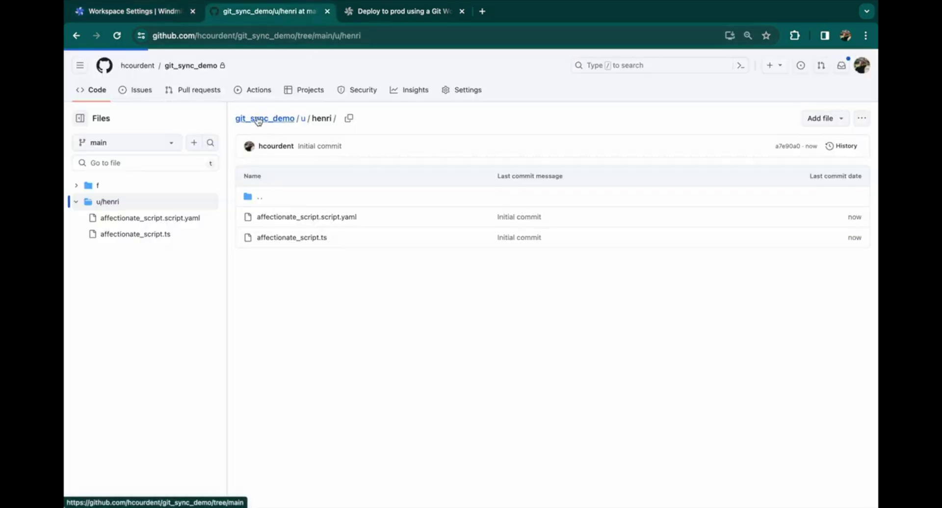
pyautogui.click(225, 36)
pyautogui.moveTo(221, 36); pyautogui.dragTo(323, 35)
pyautogui.hotkey('ctrl', 'c')
pyautogui.click(159, 15)
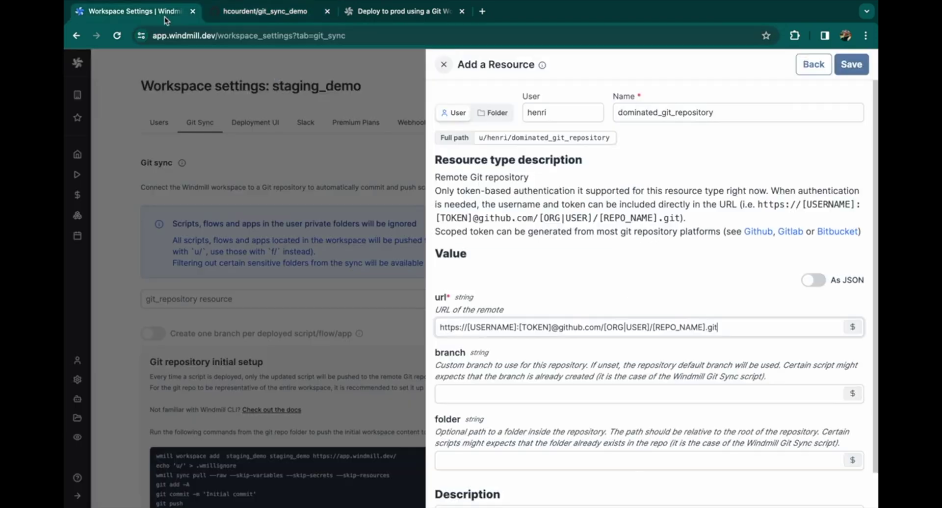
pyautogui.click(626, 327)
pyautogui.moveTo(605, 326); pyautogui.dragTo(707, 327)
pyautogui.hotkey('ctrl', 'v')
# - Replace the username placeholder in the URL with the GitHub username
pyautogui.click(626, 326)
pyautogui.moveTo(468, 327); pyautogui.dragTo(513, 327)
pyautogui.write('hcourdent')
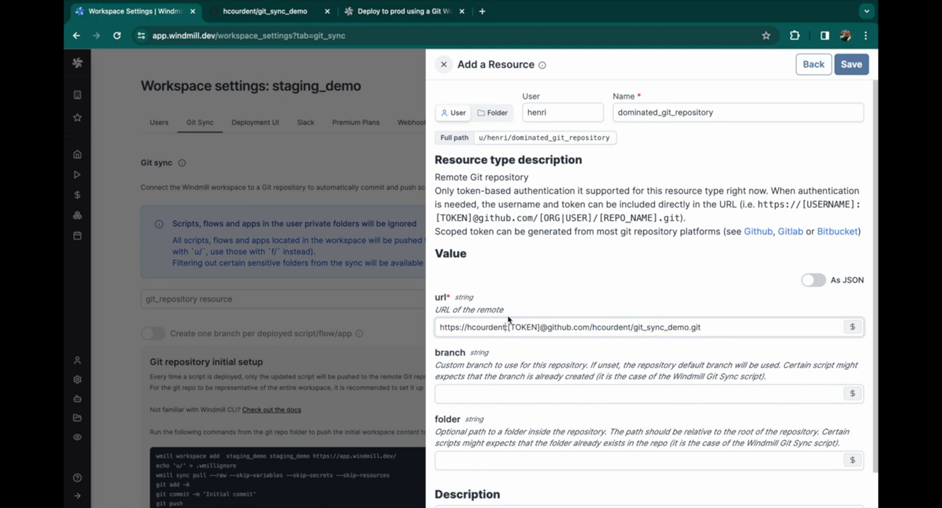
pyautogui.click(287, 13)
pyautogui.click(857, 72)
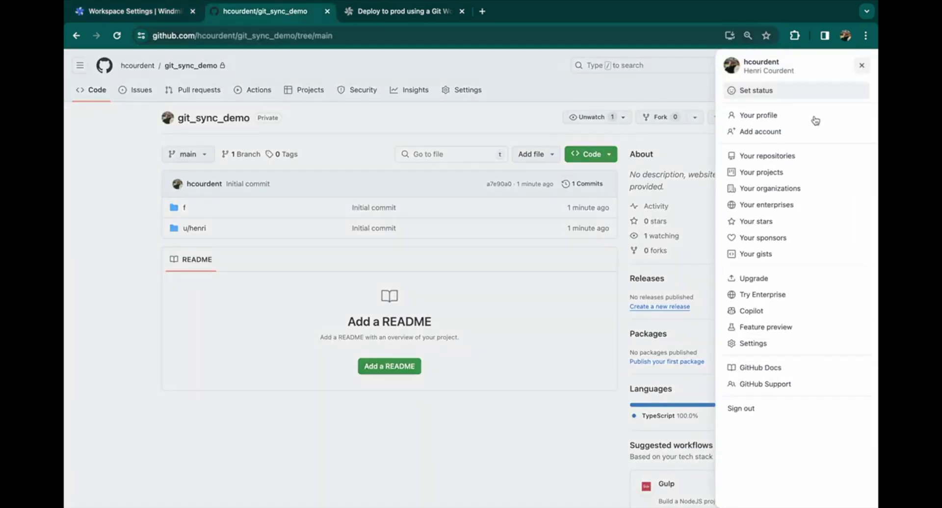
# - Go to GitHub Developer settings' fine-grained tokens and start a new token
pyautogui.keyDown('super'); pyautogui.click(754, 344); pyautogui.keyUp('super')
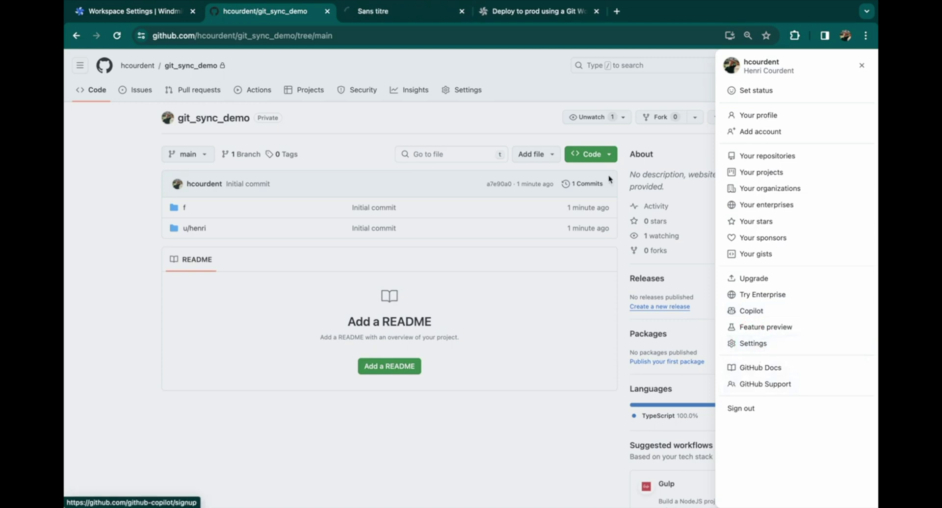
pyautogui.click(388, 14)
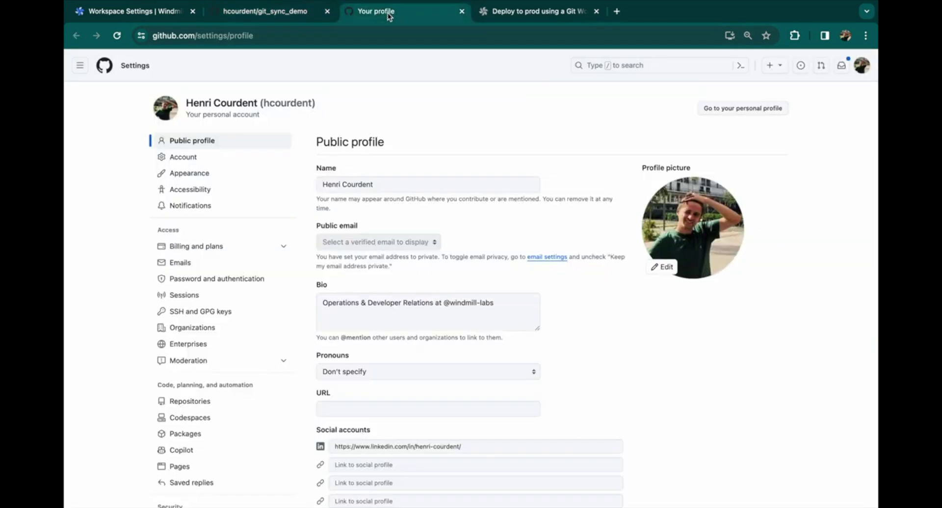
pyautogui.scroll(-5, 293, 309)
pyautogui.click(206, 402)
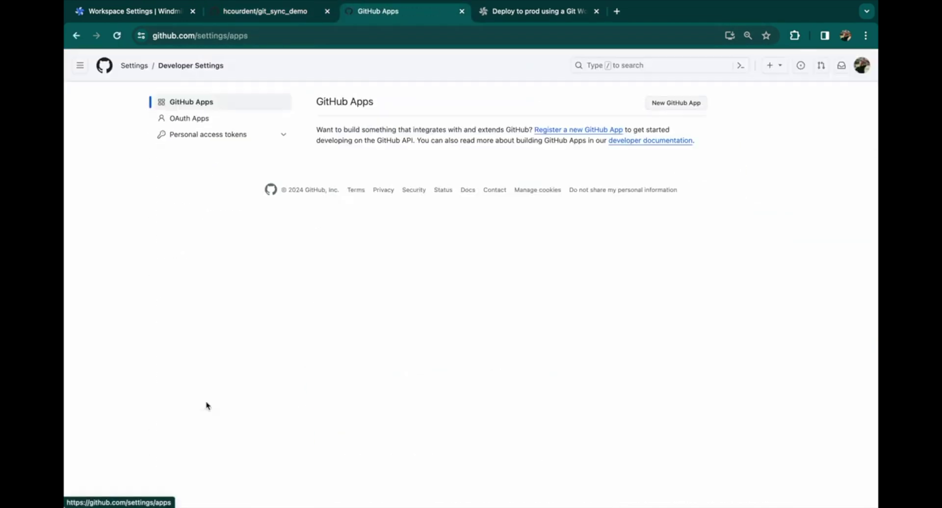
pyautogui.click(236, 135)
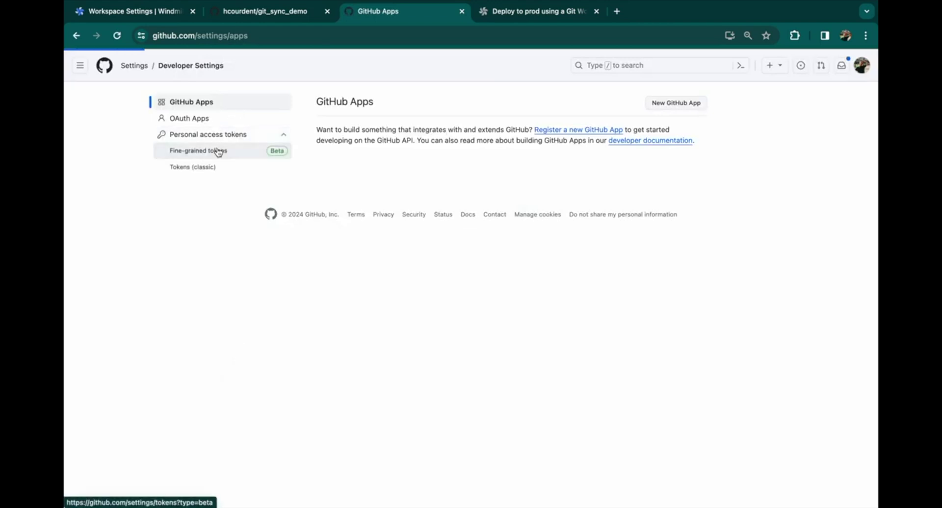
pyautogui.click(220, 152)
pyautogui.click(645, 104)
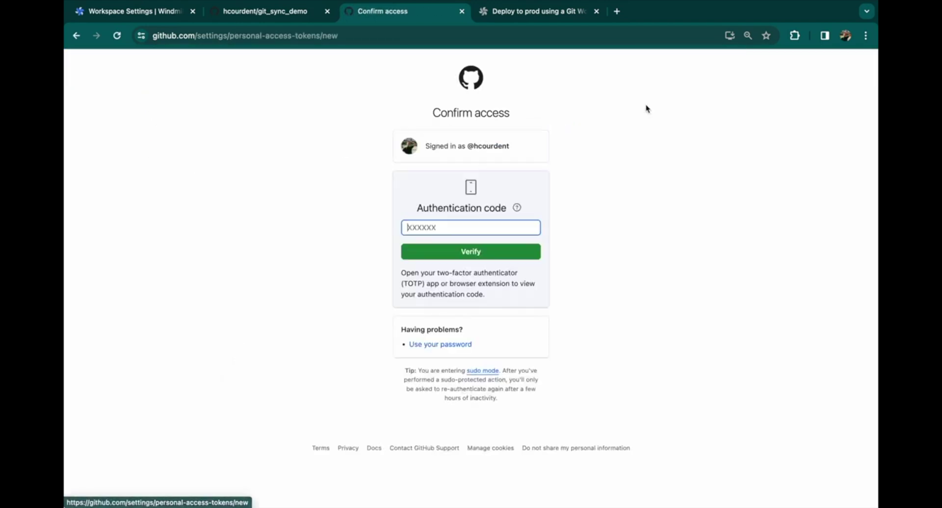
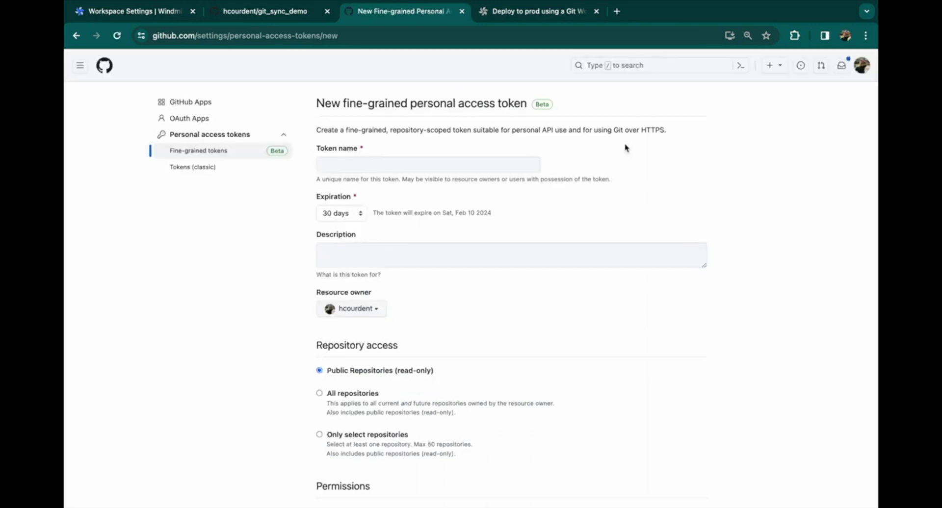
# - Enter the two-factor verification code, name the token git_sync, and limit it to git_sync_demo
pyautogui.click(490, 169)
pyautogui.write('git_sync')
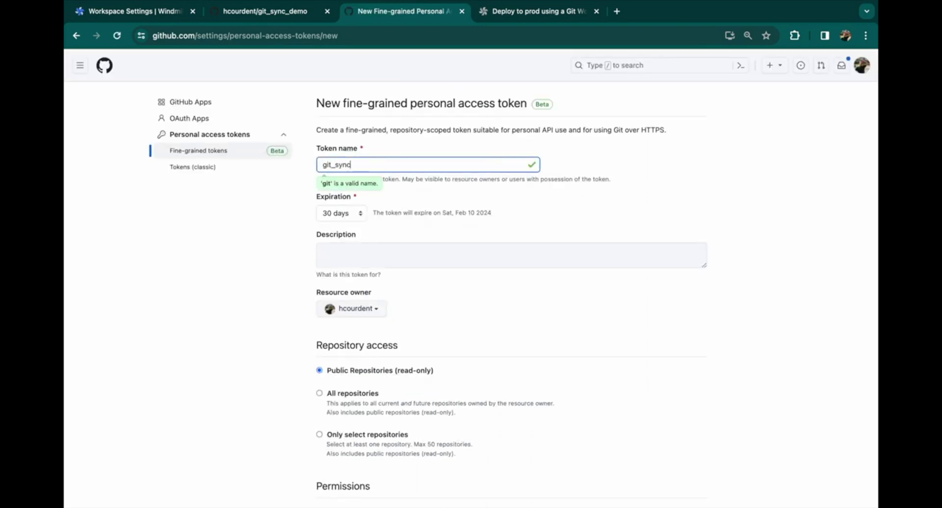
pyautogui.scroll(-3, 479, 299)
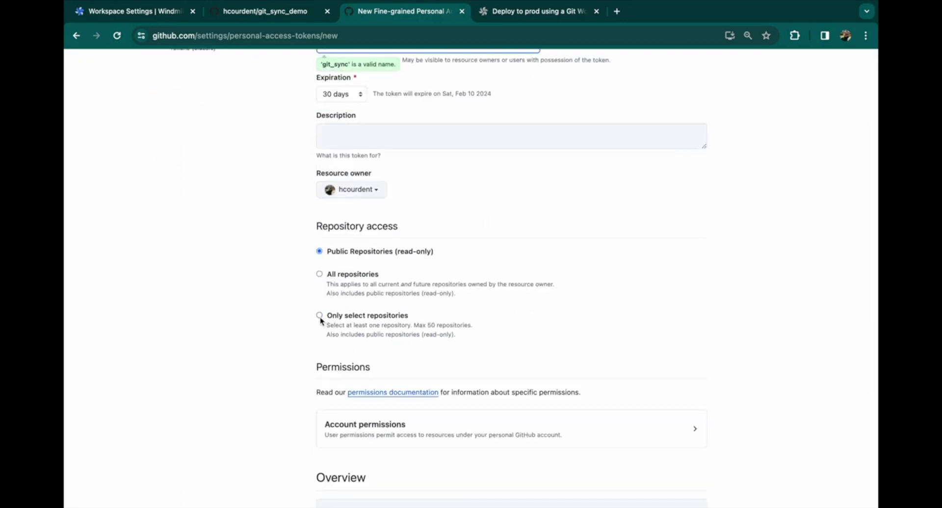
pyautogui.click(320, 317)
pyautogui.click(350, 351)
pyautogui.click(365, 400)
# - Grant Contents read and write permission and generate the token
pyautogui.scroll(-8, 406, 392)
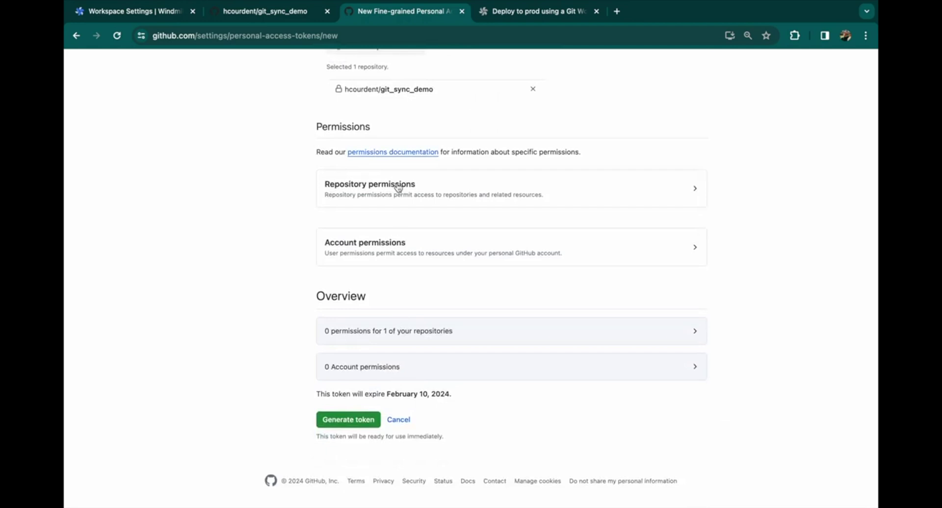
pyautogui.click(399, 188)
pyautogui.scroll(-4, 432, 299)
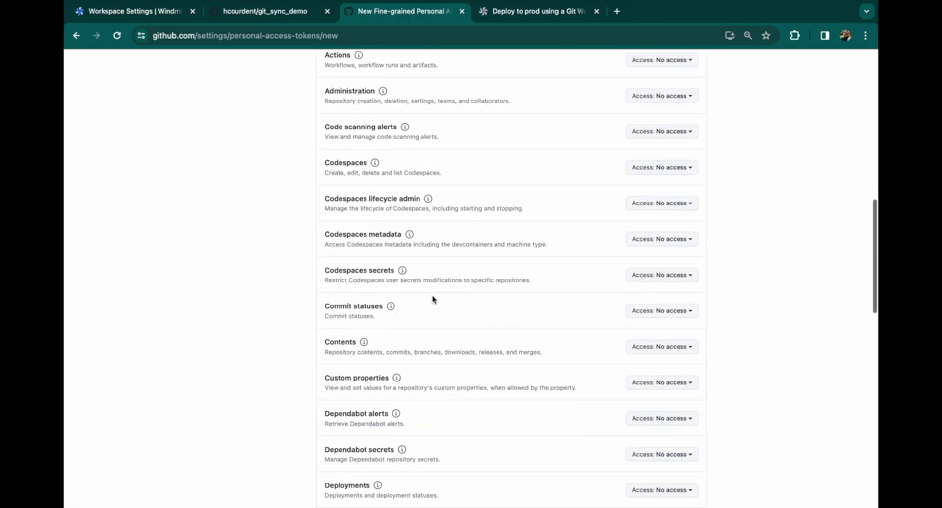
pyautogui.click(661, 347)
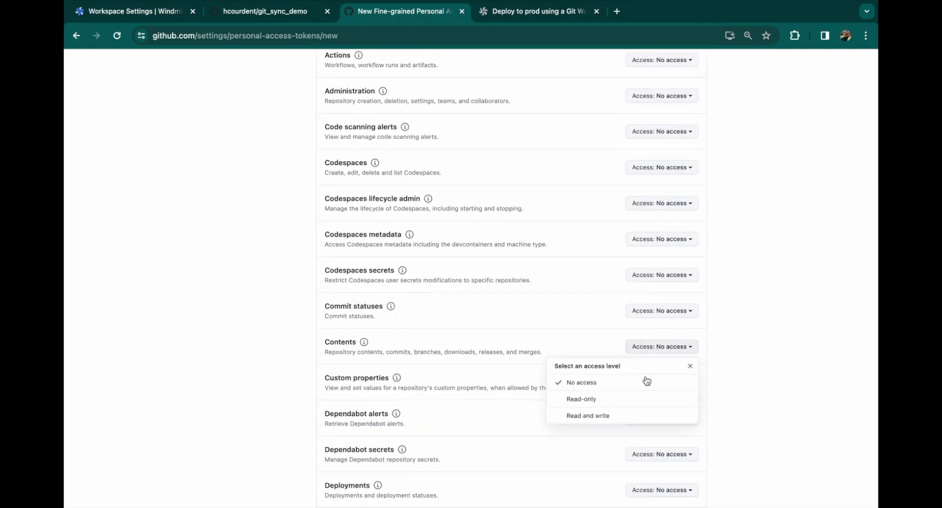
pyautogui.click(611, 416)
pyautogui.scroll(-12, 608, 416)
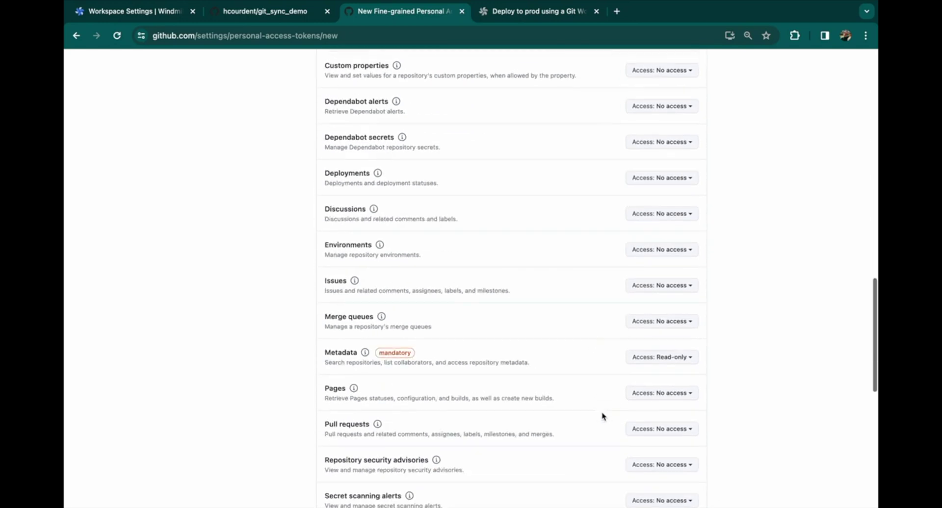
pyautogui.scroll(8, 603, 416)
pyautogui.scroll(1, 557, 436)
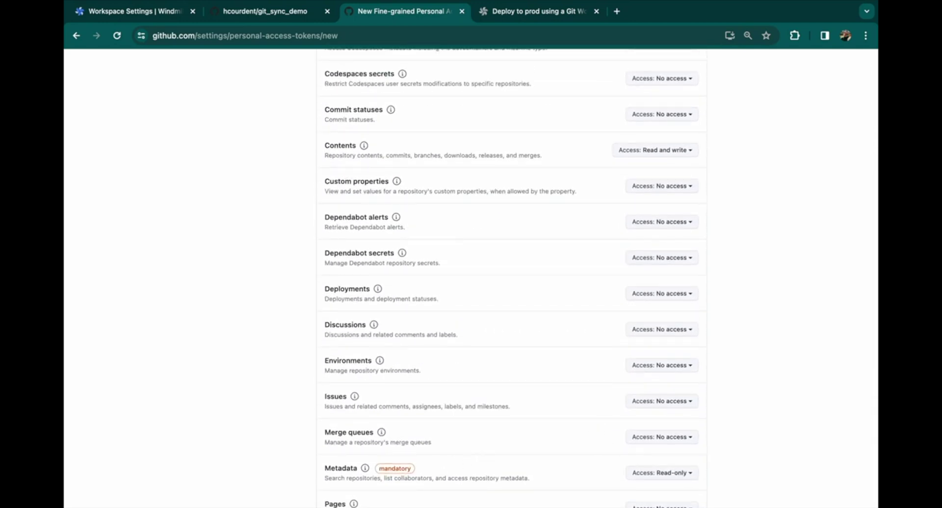
pyautogui.scroll(-15, 441, 468)
pyautogui.click(337, 423)
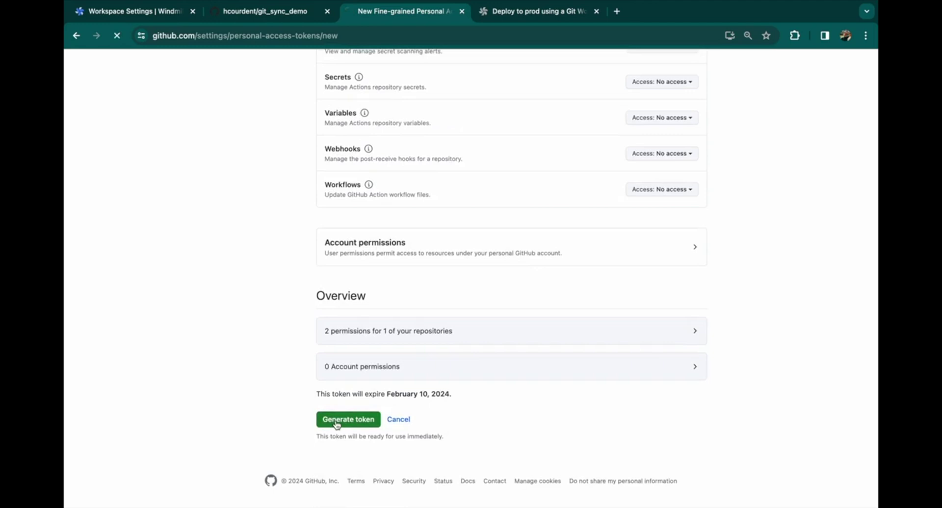
# - Copy the new token and paste it over the [TOKEN] placeholder in the resource URL
pyautogui.click(535, 183)
pyautogui.click(155, 17)
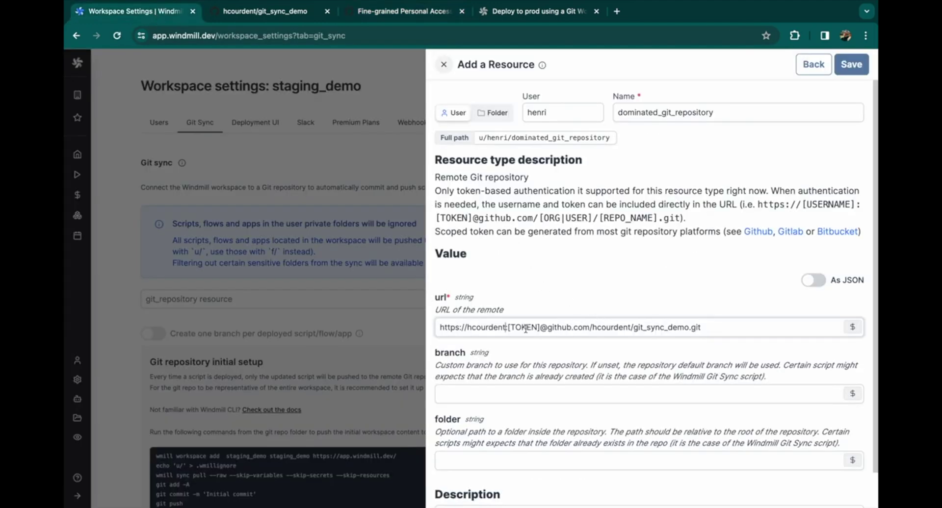
pyautogui.moveTo(508, 327); pyautogui.dragTo(539, 327)
pyautogui.hotkey('ctrl', 'v')
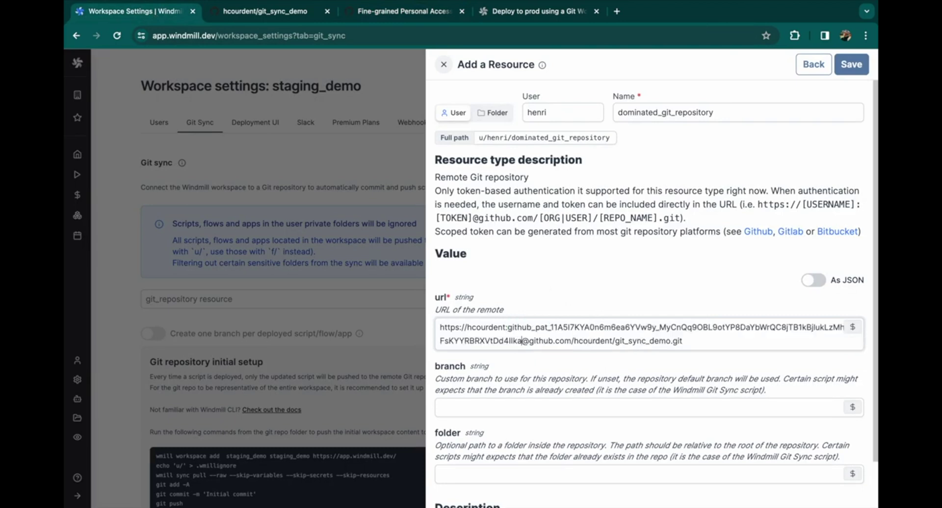
# - Save the dominated_git_repository resource and run the Git sync connection test
pyautogui.click(851, 64)
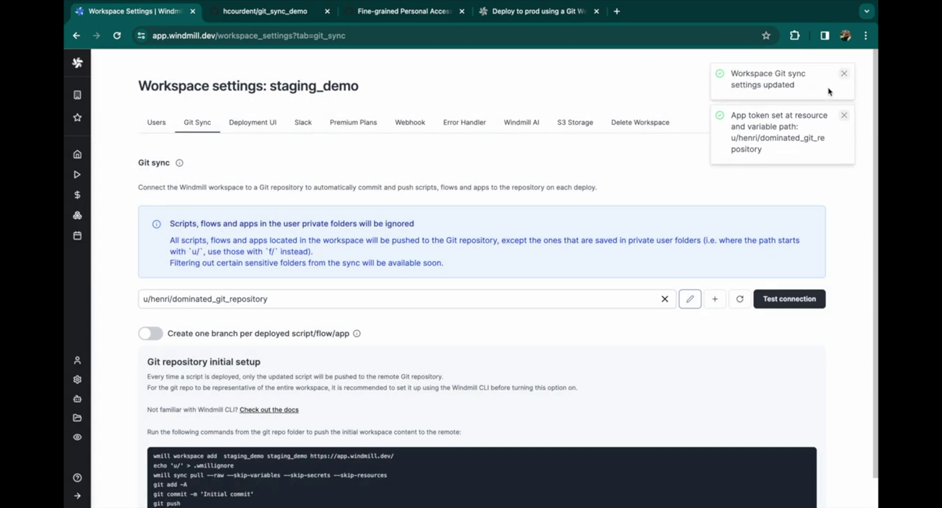
pyautogui.click(774, 305)
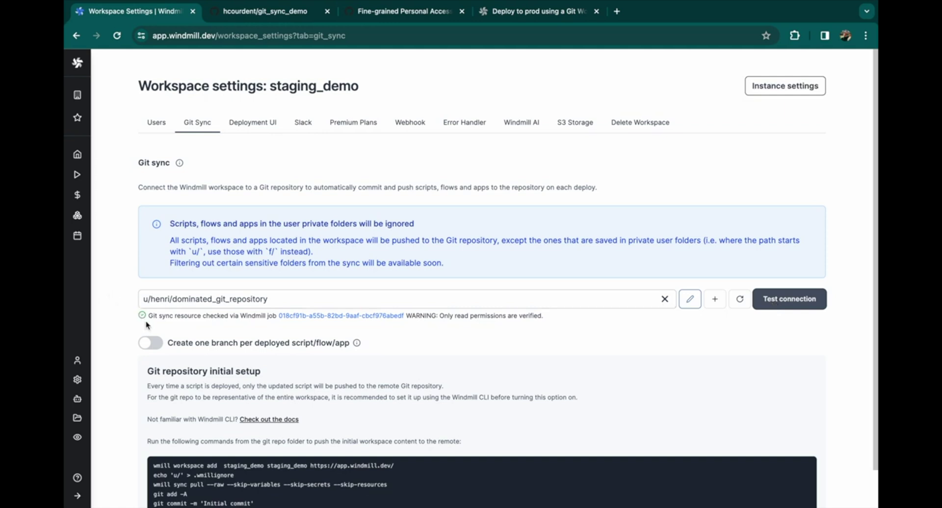
pyautogui.click(77, 418)
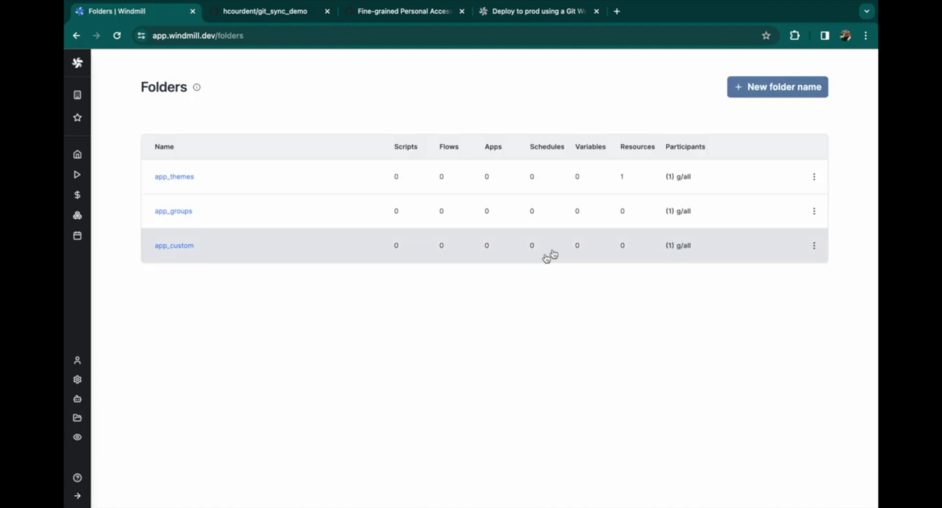
# - Create a new folder named developers_example
pyautogui.click(774, 89)
pyautogui.write('developers_example')
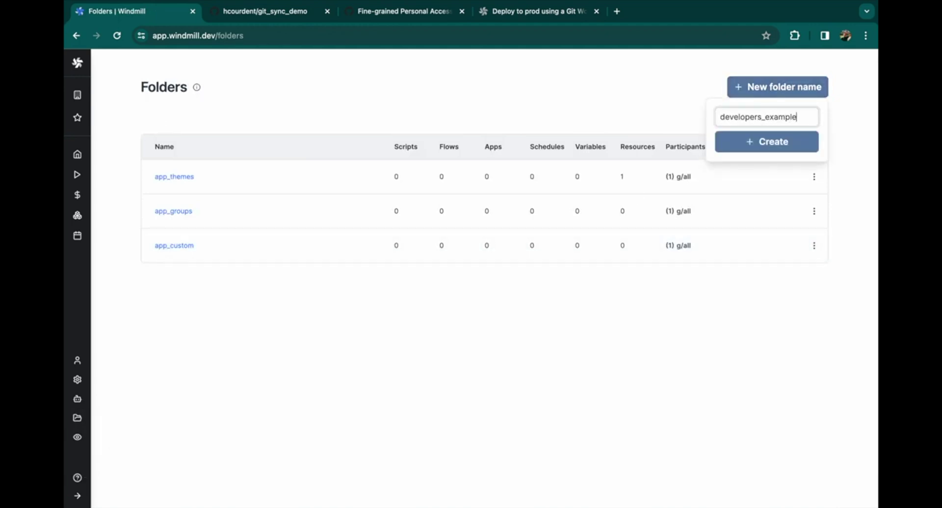
pyautogui.click(752, 143)
# - Grant the all group Writer permission on developers_example, then return to the Home page
pyautogui.click(586, 179)
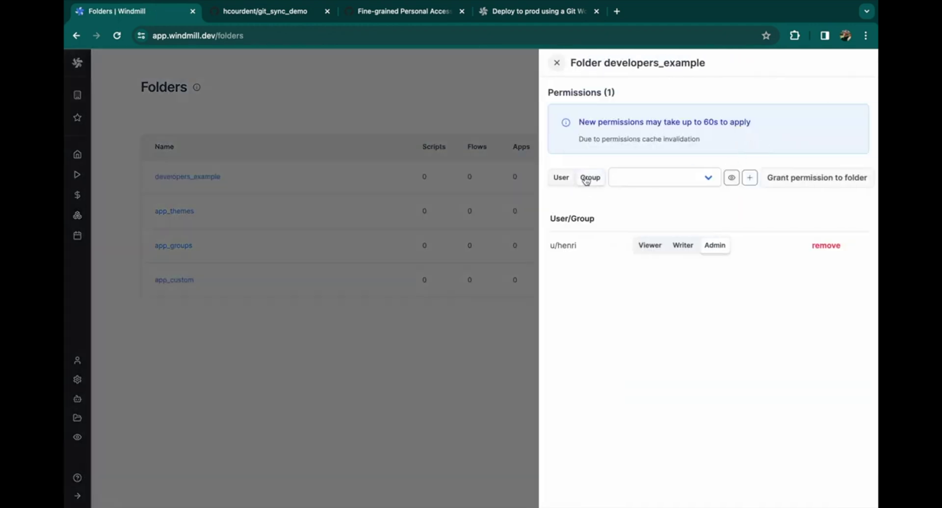
pyautogui.click(637, 196)
pyautogui.click(795, 180)
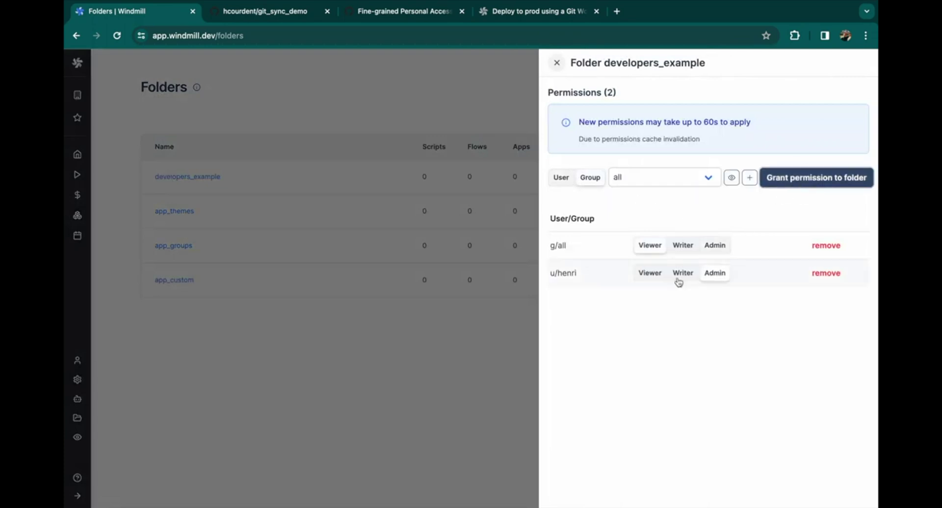
pyautogui.click(349, 292)
pyautogui.click(78, 63)
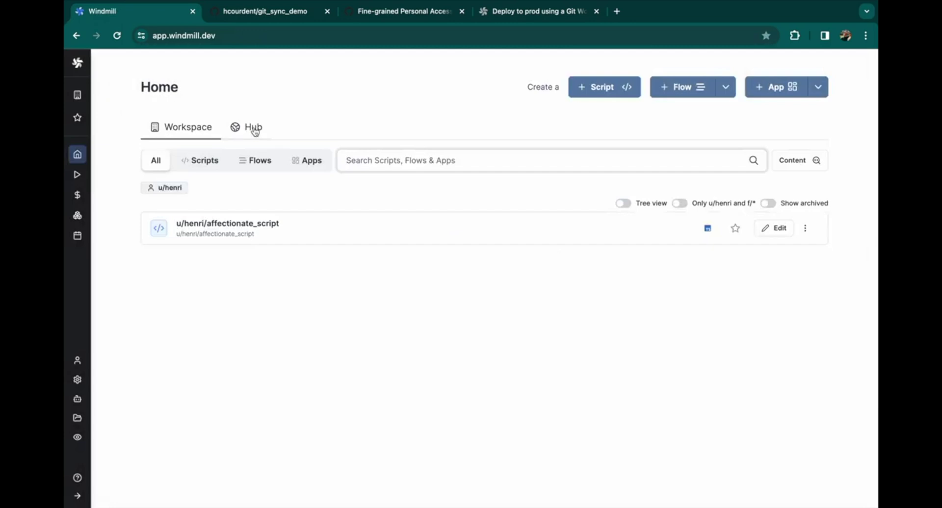
# - Start a new Python script whose path is in the developers_example folder
pyautogui.click(592, 93)
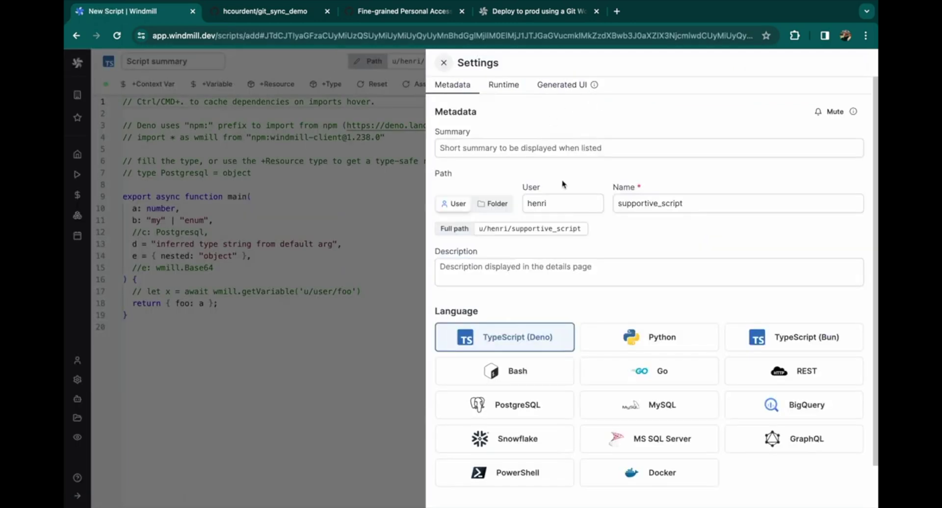
pyautogui.click(658, 336)
pyautogui.click(492, 203)
pyautogui.click(548, 205)
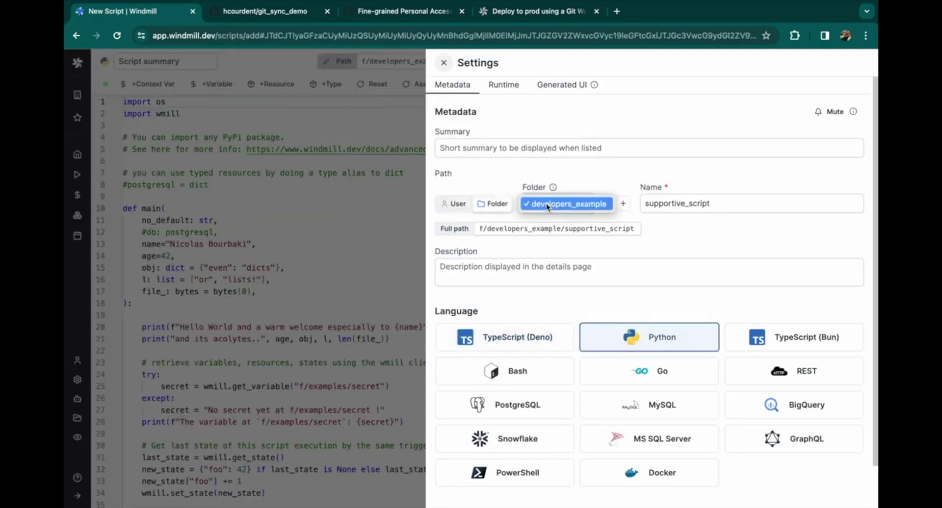
# - Reset to minimal code and deploy it as f/developers_example/supportive_script
pyautogui.click(351, 205)
pyautogui.click(373, 84)
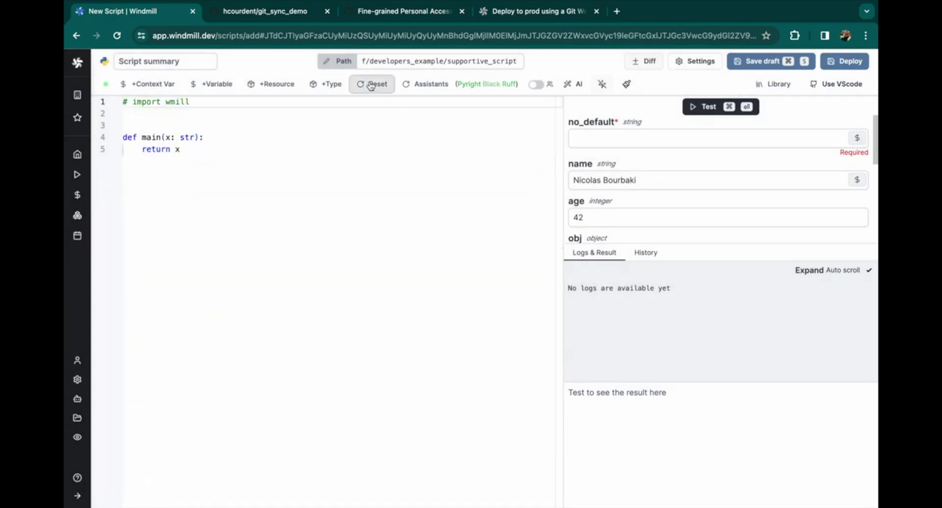
pyautogui.click(842, 62)
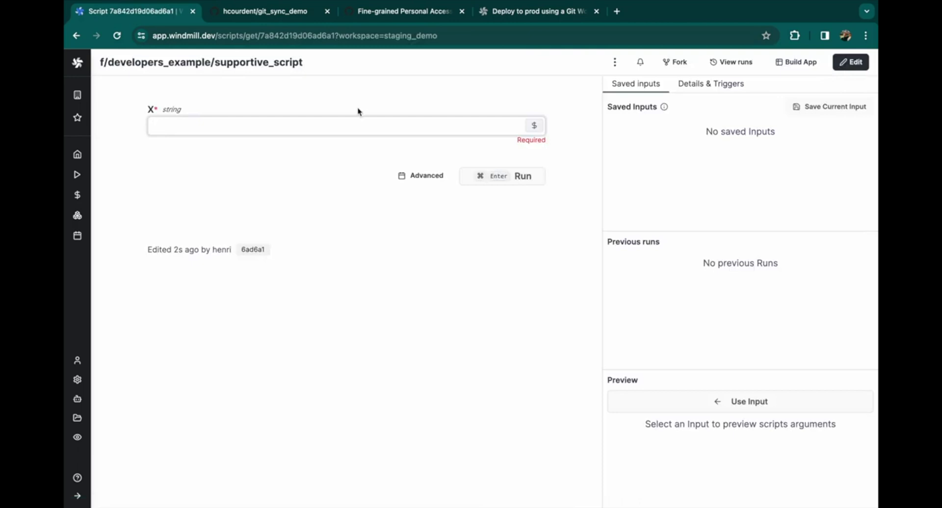
pyautogui.click(267, 17)
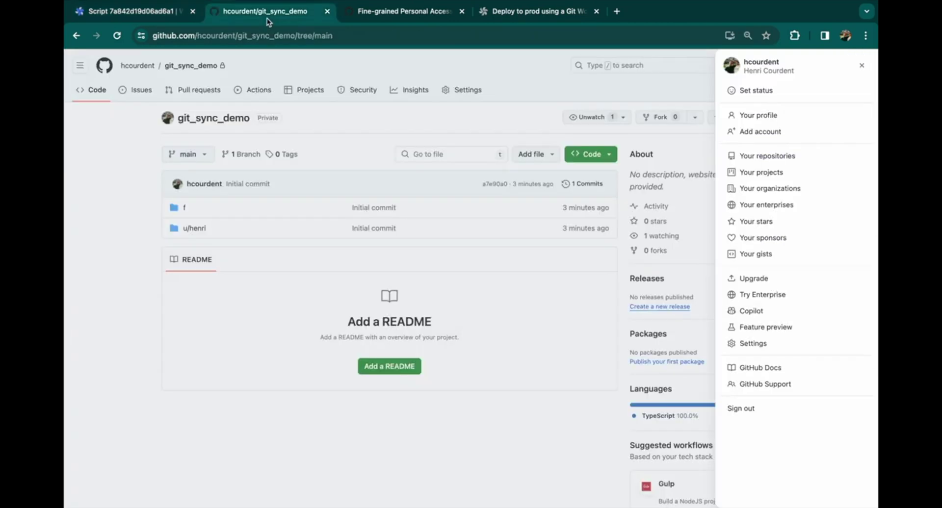
# - Review the 'supportive_script deployed' commit adding supportive_script.py and .script.yaml, then go back
pyautogui.click(130, 187)
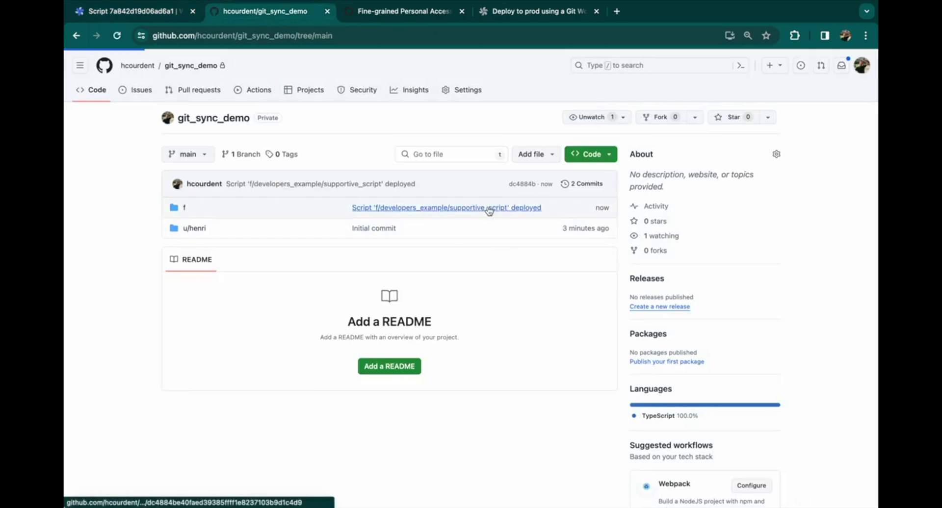
pyautogui.click(491, 207)
pyautogui.scroll(-3, 446, 246)
pyautogui.scroll(5, 446, 242)
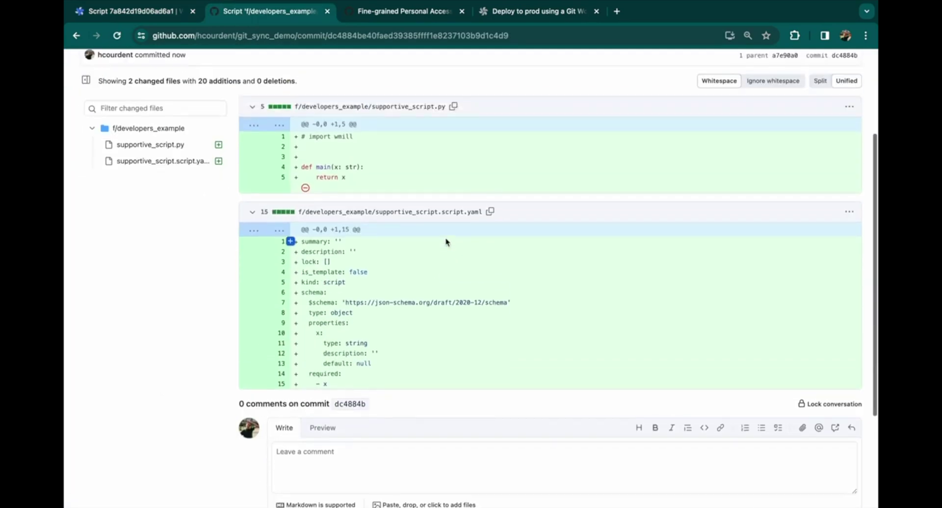
pyautogui.hotkey('alt', 'Left')
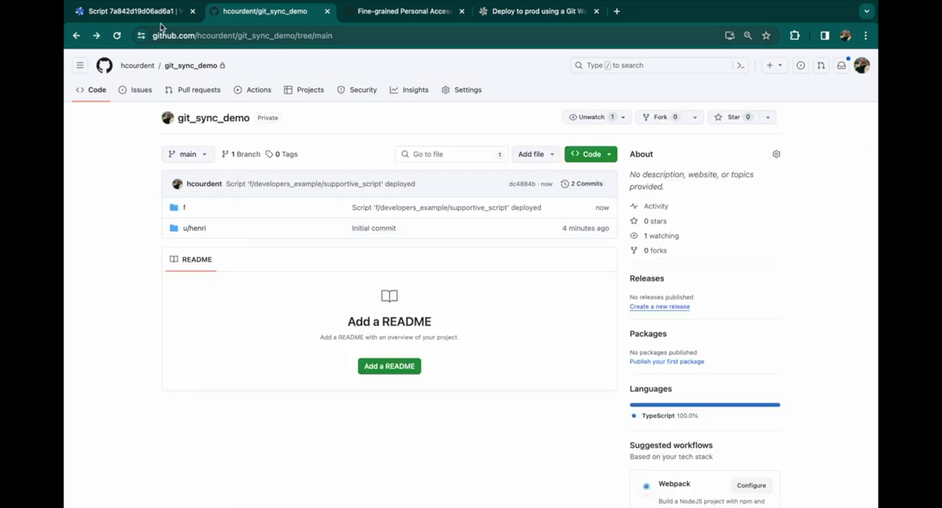